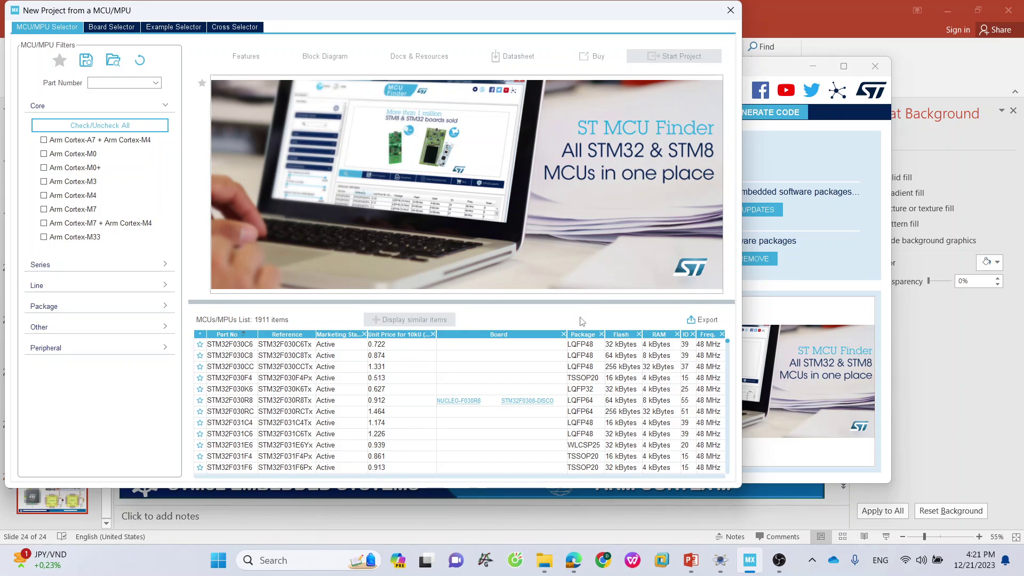
Switch to File Explorer and look through the STM32_DTH folder on drive E:, including its STM32_BT subfolder.
{"action": "left_click", "coordinate": [539, 560]}
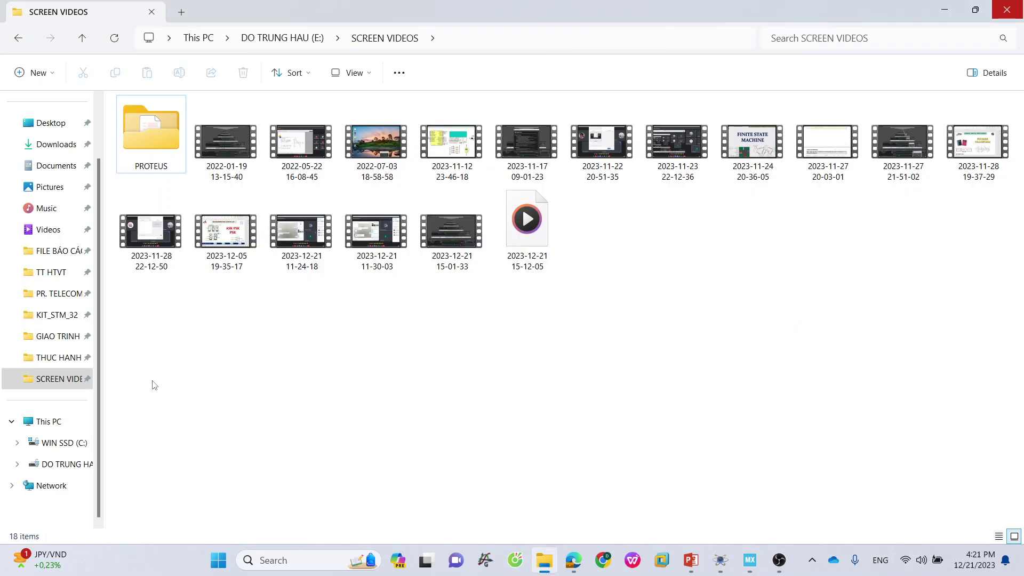
{"action": "left_click", "coordinate": [60, 467]}
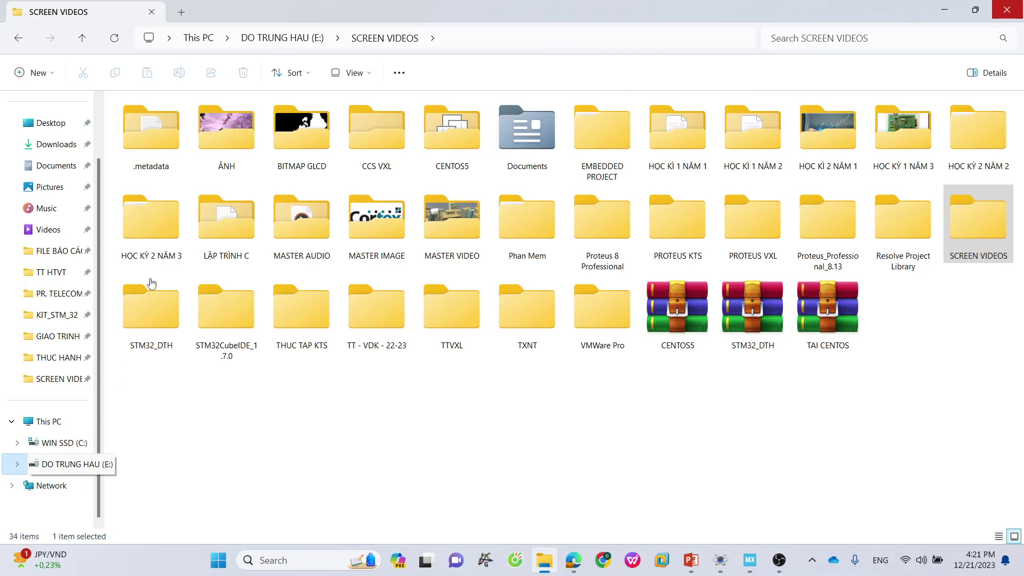
{"action": "left_click", "coordinate": [157, 303]}
{"action": "double_click", "coordinate": [157, 302]}
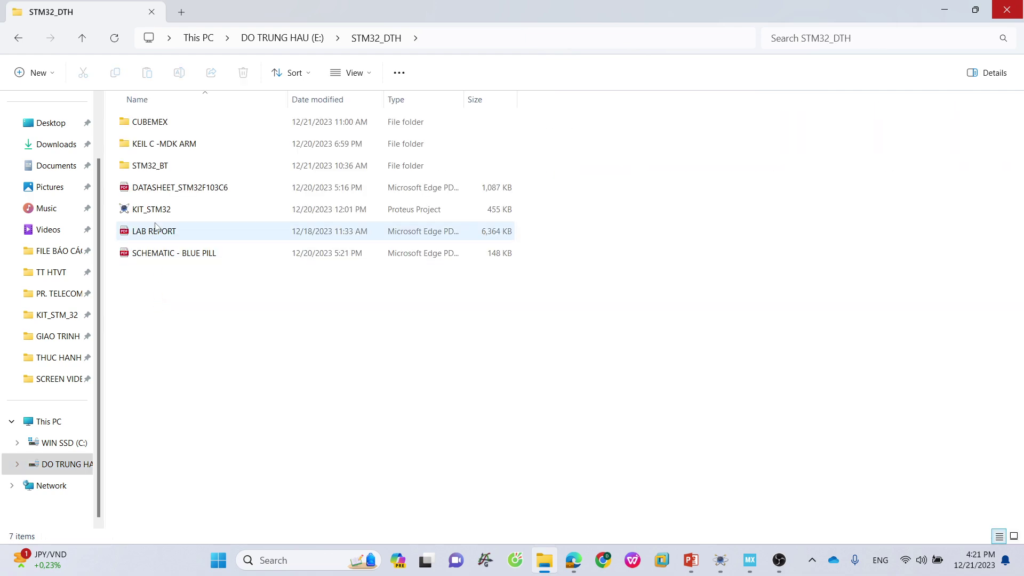
{"action": "double_click", "coordinate": [149, 166]}
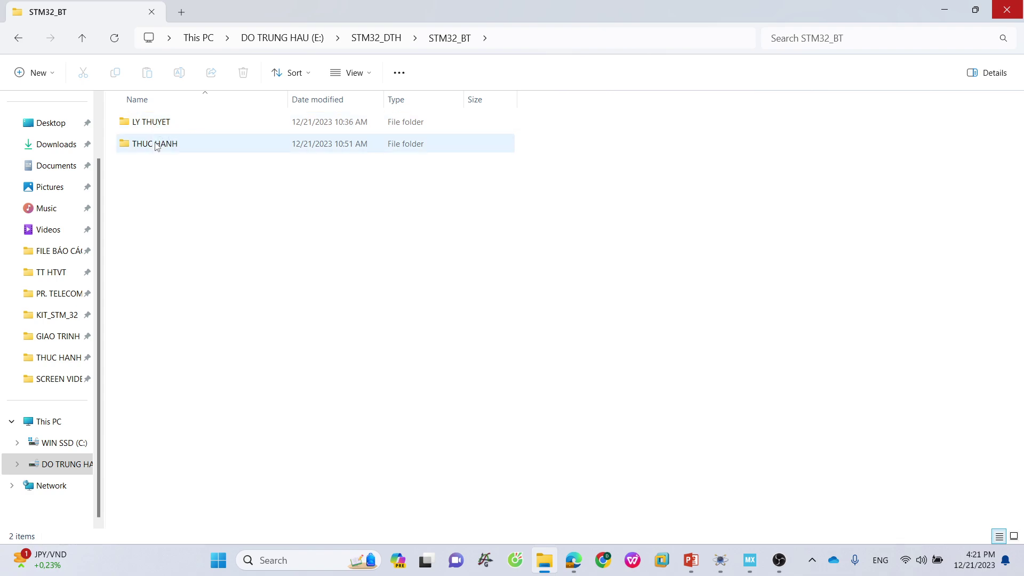
{"action": "left_click", "coordinate": [82, 37]}
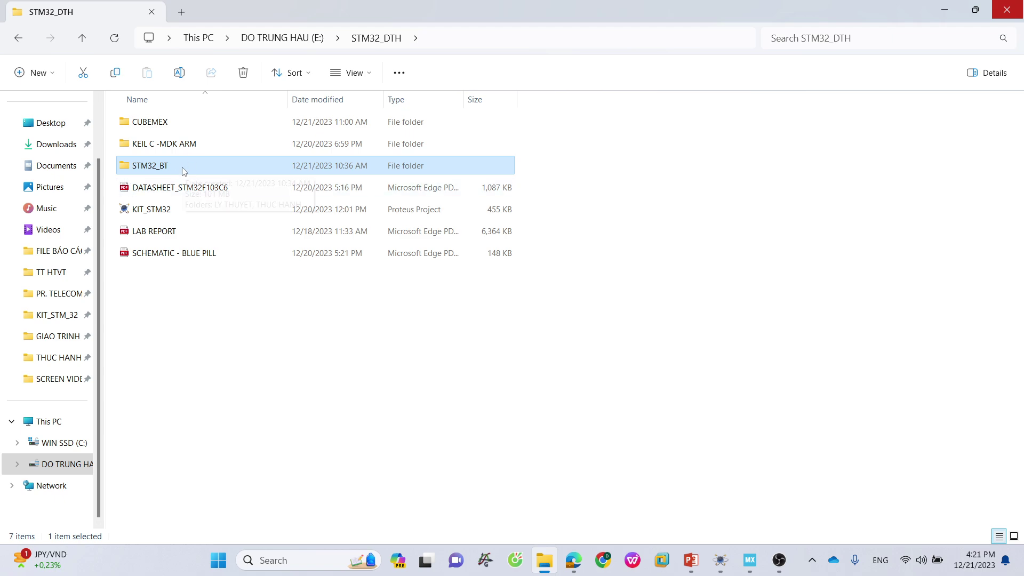
{"action": "left_click", "coordinate": [82, 38]}
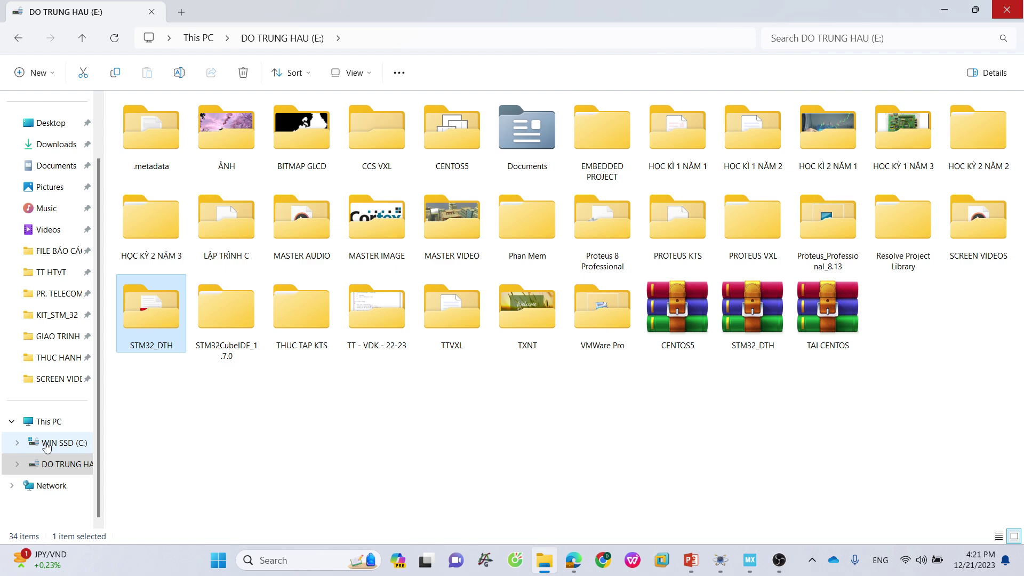
{"action": "mouse_move", "coordinate": [156, 302]}
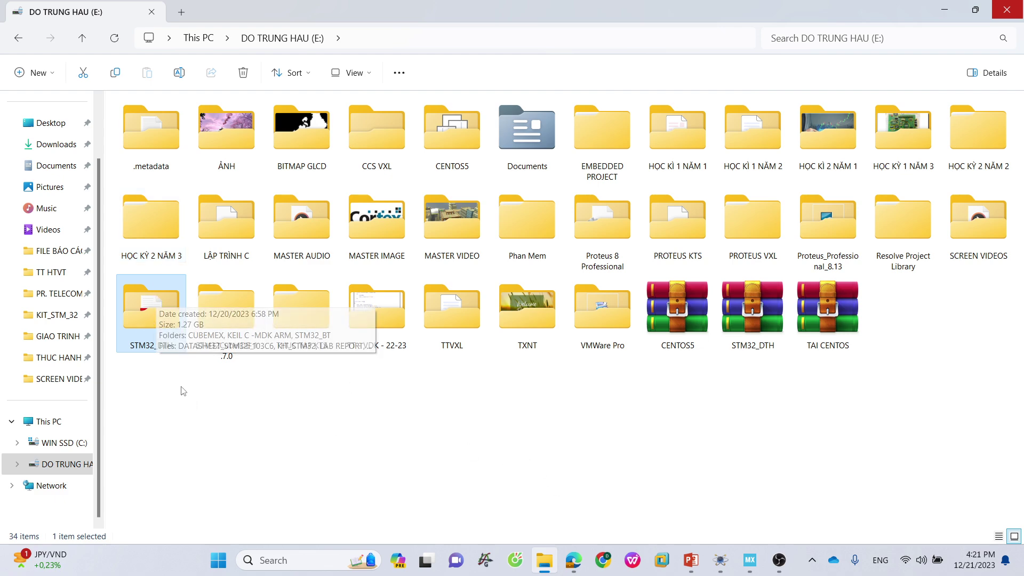
Return to STM32CubeMX and filter the microcontroller list by part number STM32F103C6.
{"action": "left_click", "coordinate": [751, 559]}
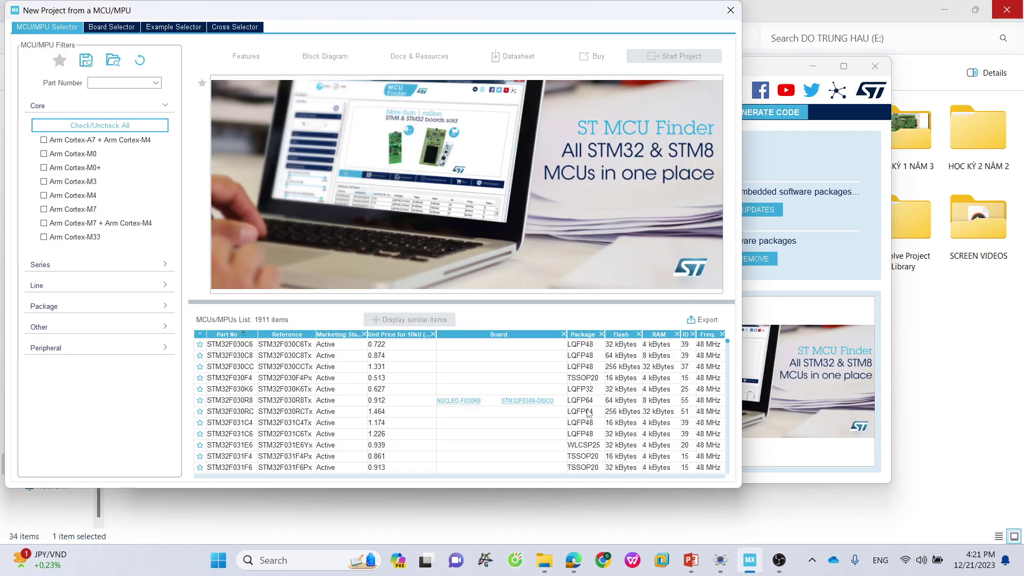
{"action": "left_click_drag", "start_coordinate": [566, 18], "coordinate": [659, 51]}
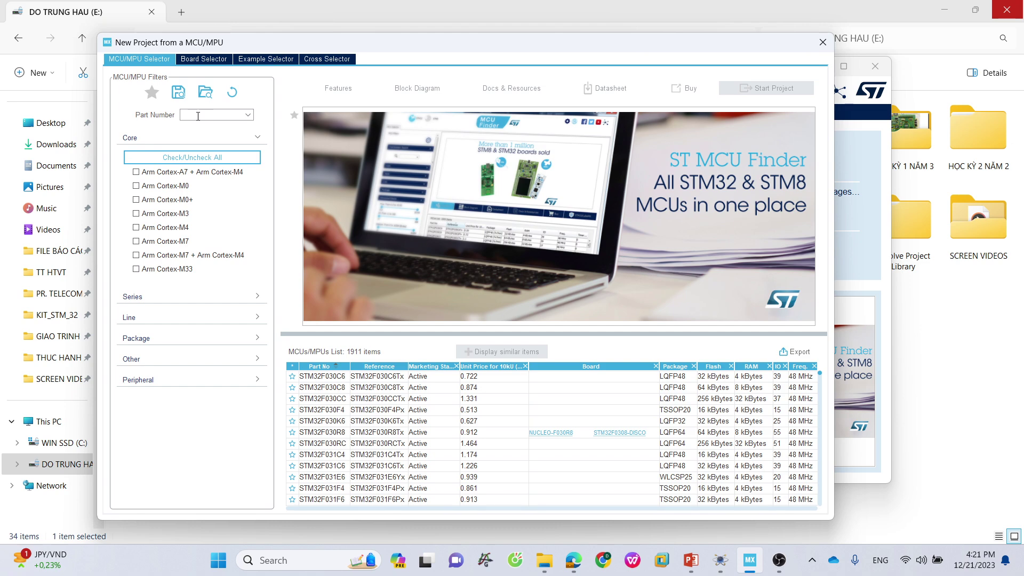
{"action": "key", "text": "Caps_Lock"}
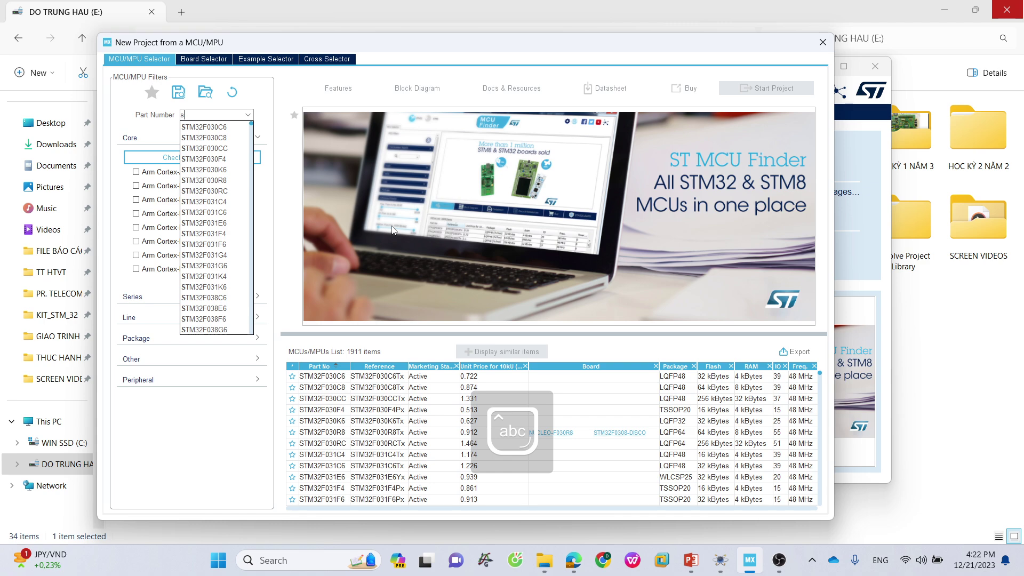
{"action": "type", "text": "tt"}
{"action": "key", "text": "BackSpace"}
{"action": "type", "text": "m"}
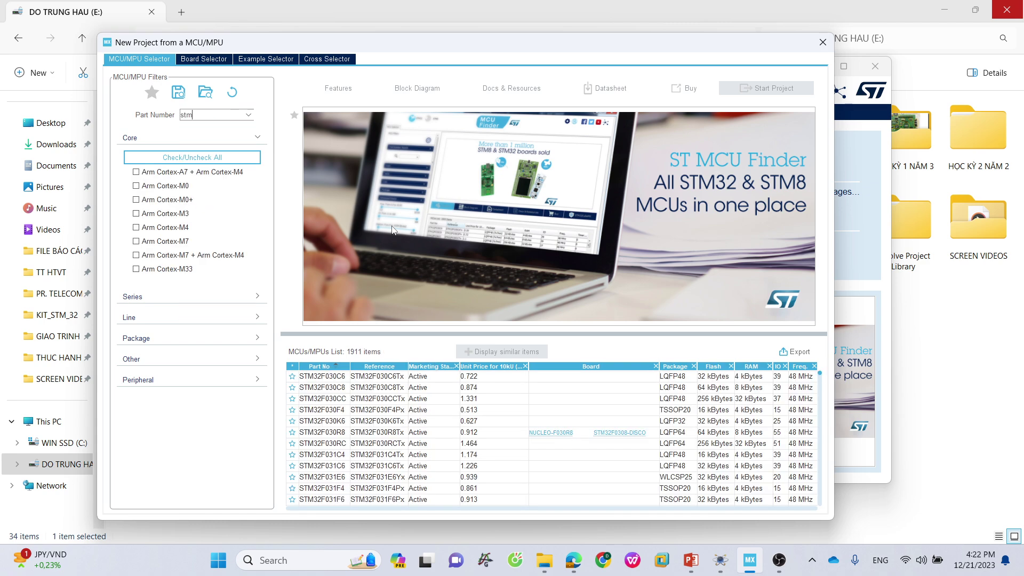
{"action": "type", "text": "32f"}
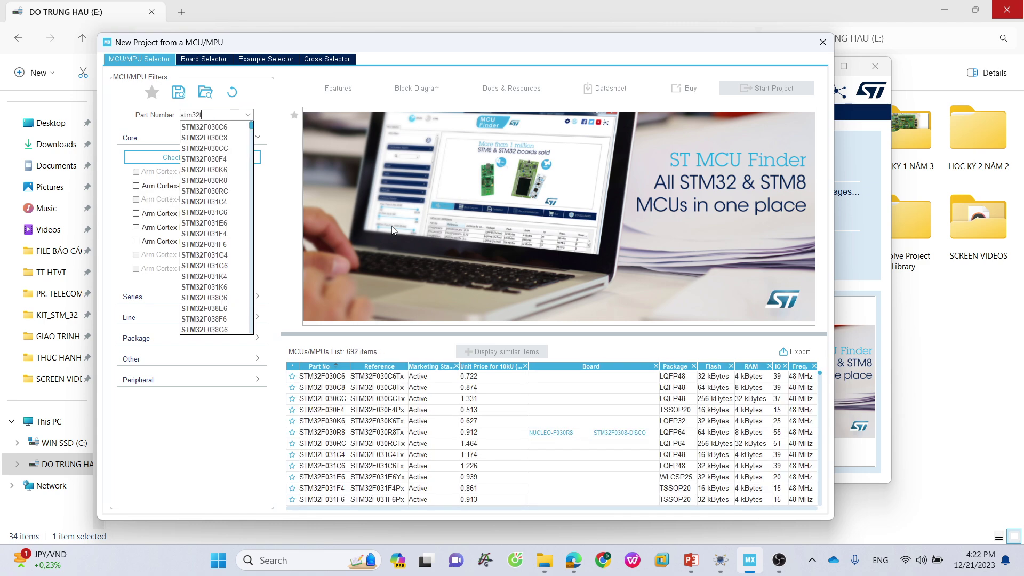
{"action": "type", "text": "10"}
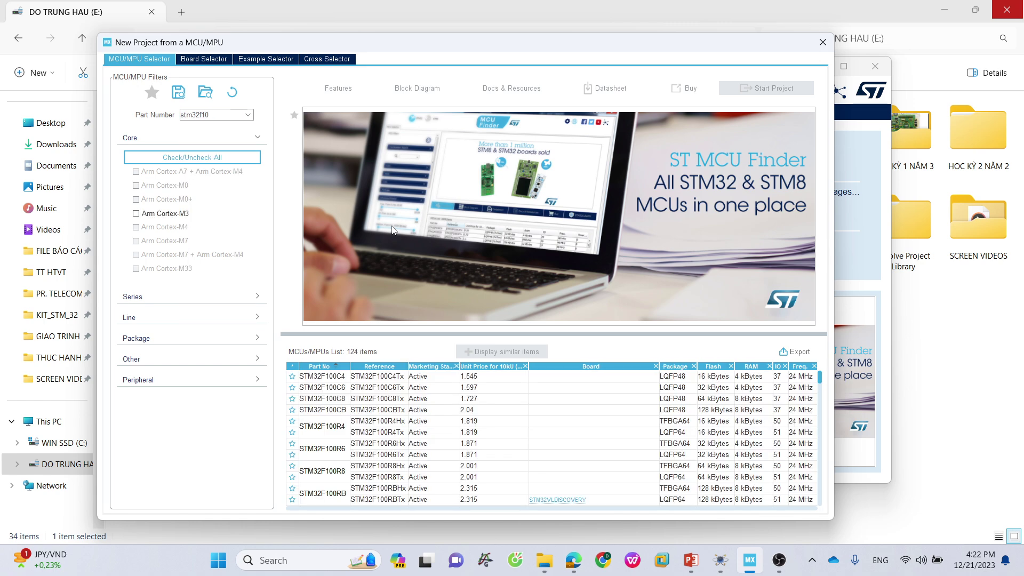
{"action": "type", "text": "3c6"}
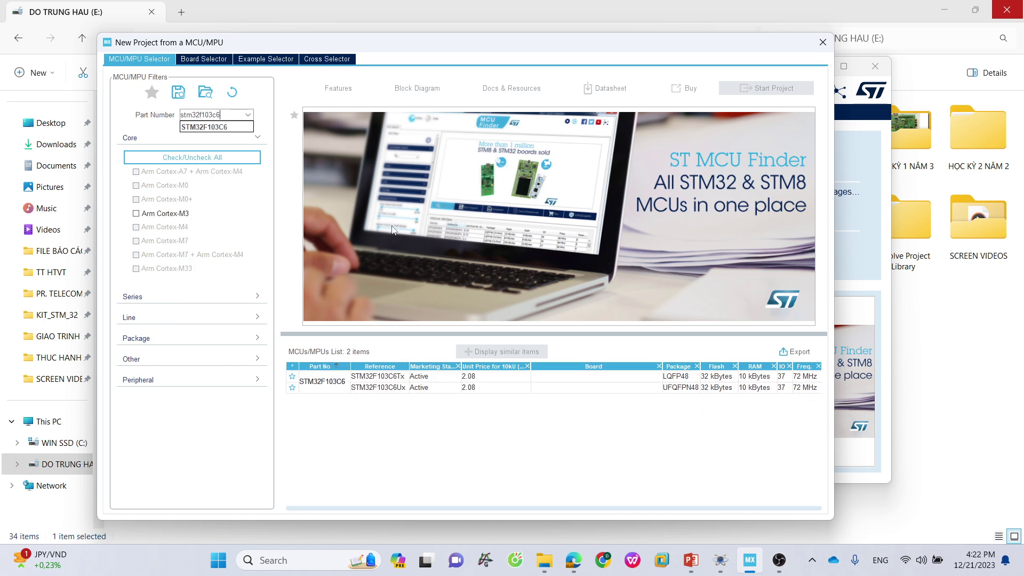
{"action": "left_click", "coordinate": [238, 127]}
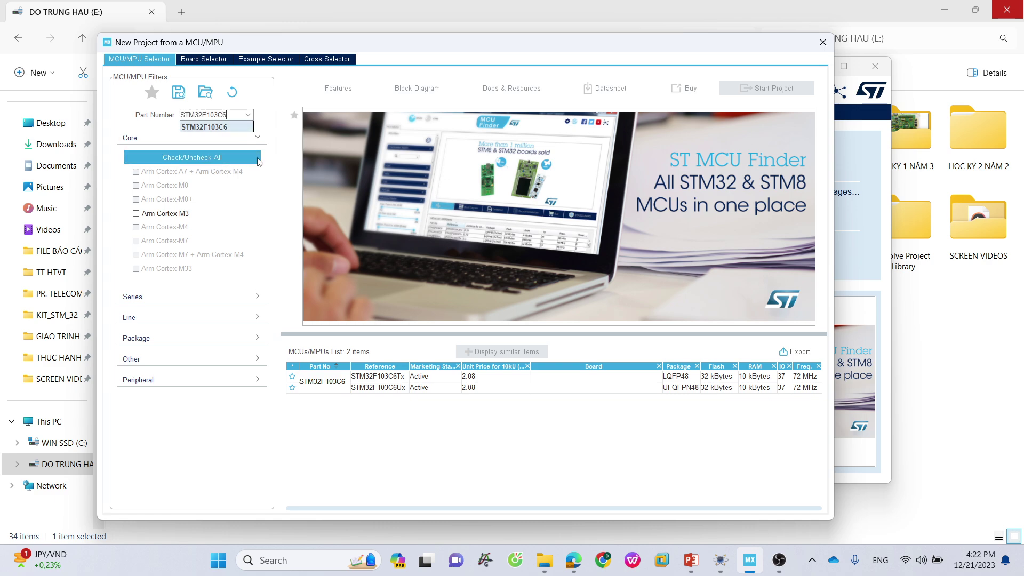
Start a project with the STM32F103C6Tx in the LQFP48 package and maximize the project window.
{"action": "left_click", "coordinate": [677, 377]}
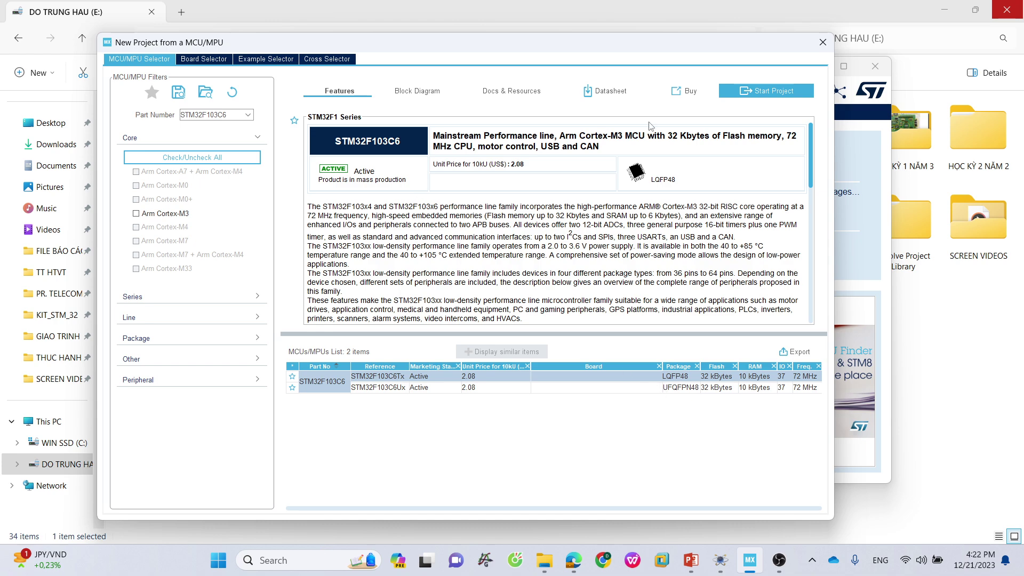
{"action": "left_click", "coordinate": [762, 91]}
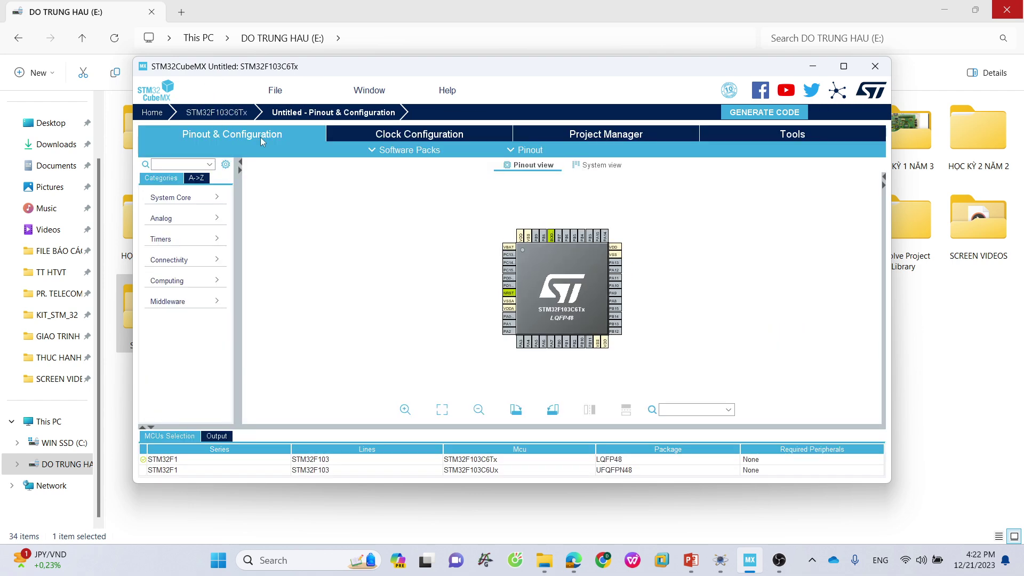
{"action": "left_click", "coordinate": [843, 66]}
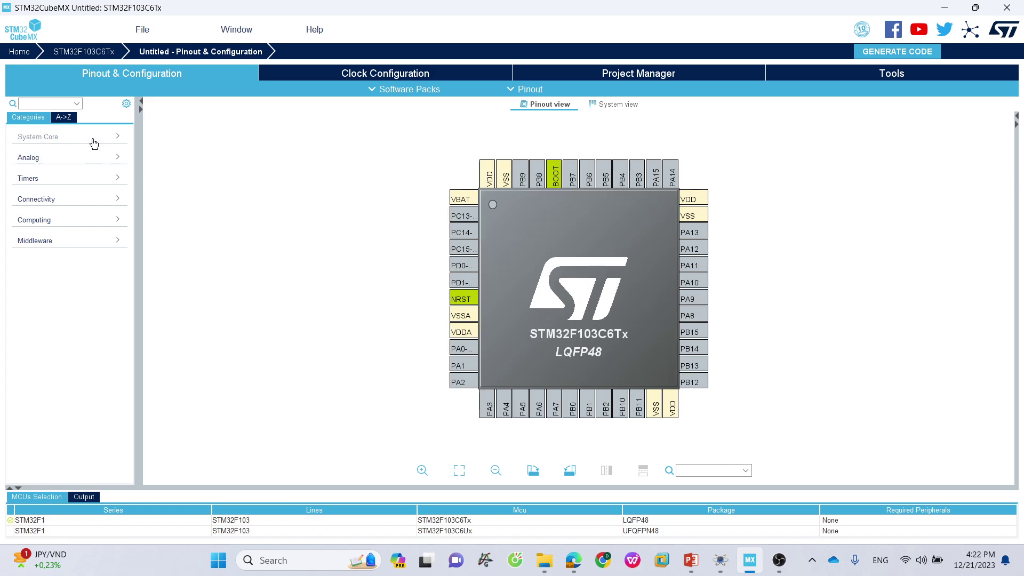
Look through the System Core, Analog, Timers and Connectivity peripherals, including the GPIO, DMA and RTC settings.
{"action": "left_click", "coordinate": [92, 141]}
{"action": "left_click", "coordinate": [37, 172]}
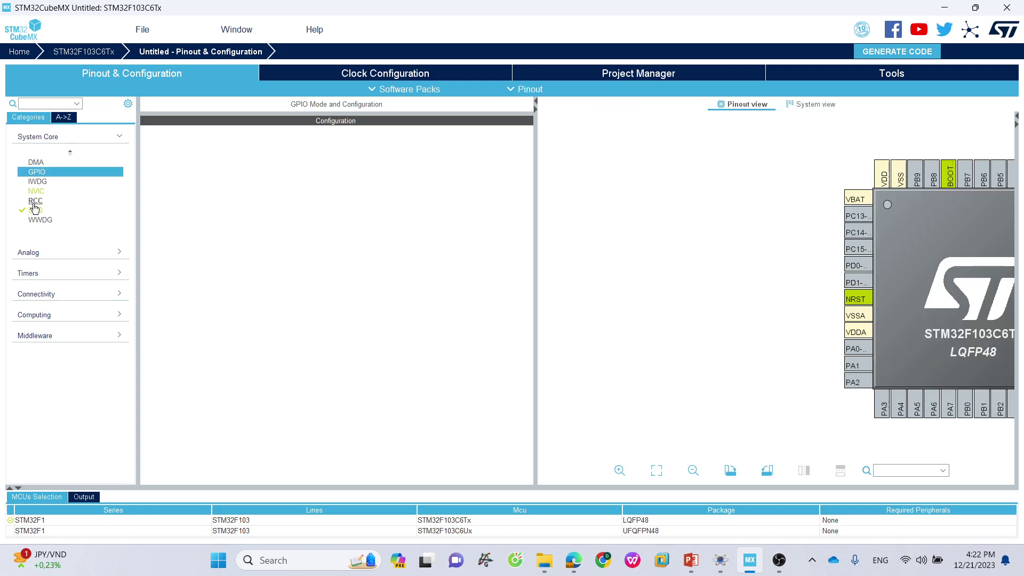
{"action": "left_click", "coordinate": [34, 162]}
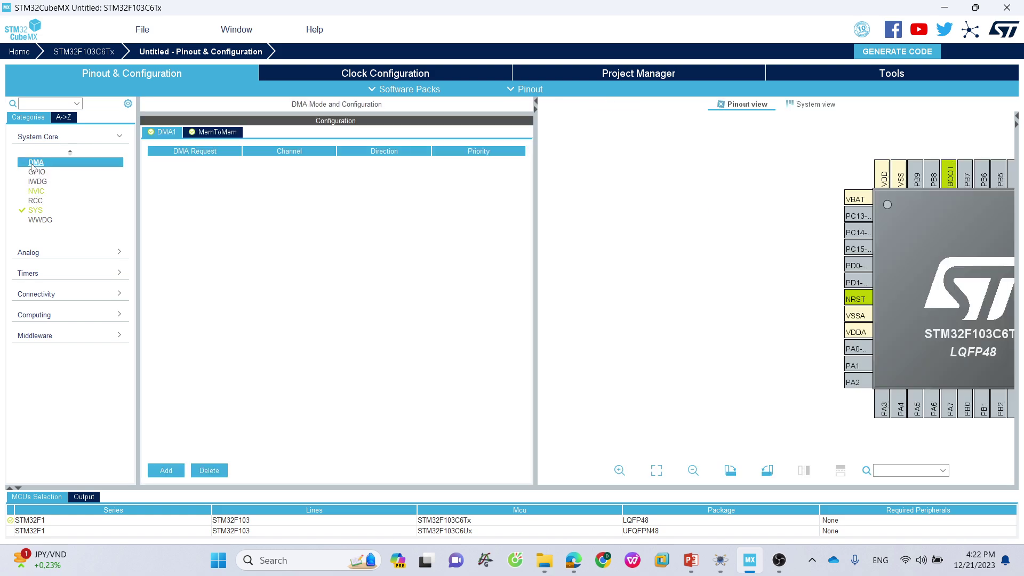
{"action": "left_click", "coordinate": [111, 258]}
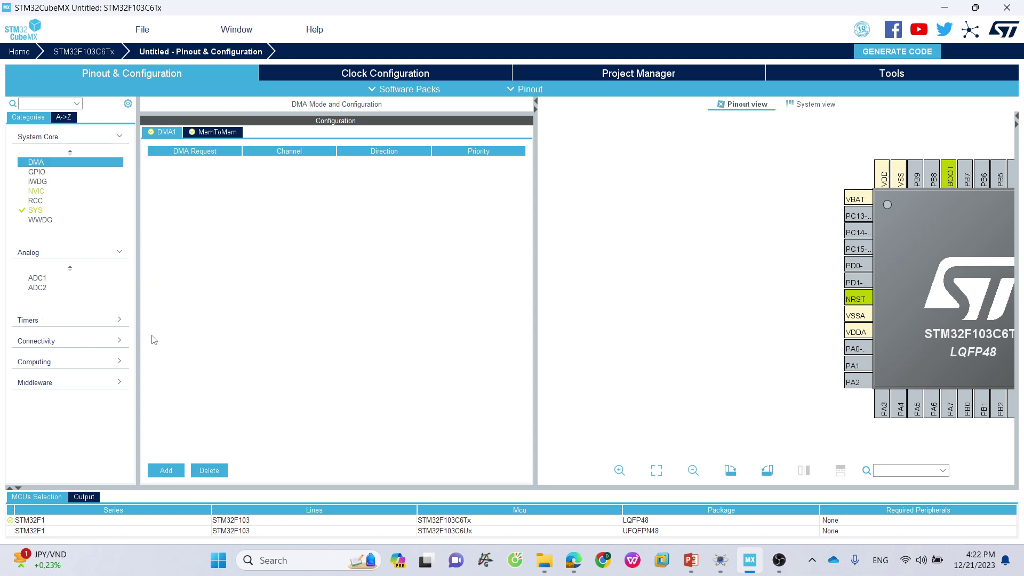
{"action": "left_click", "coordinate": [118, 322]}
{"action": "left_click", "coordinate": [38, 346]}
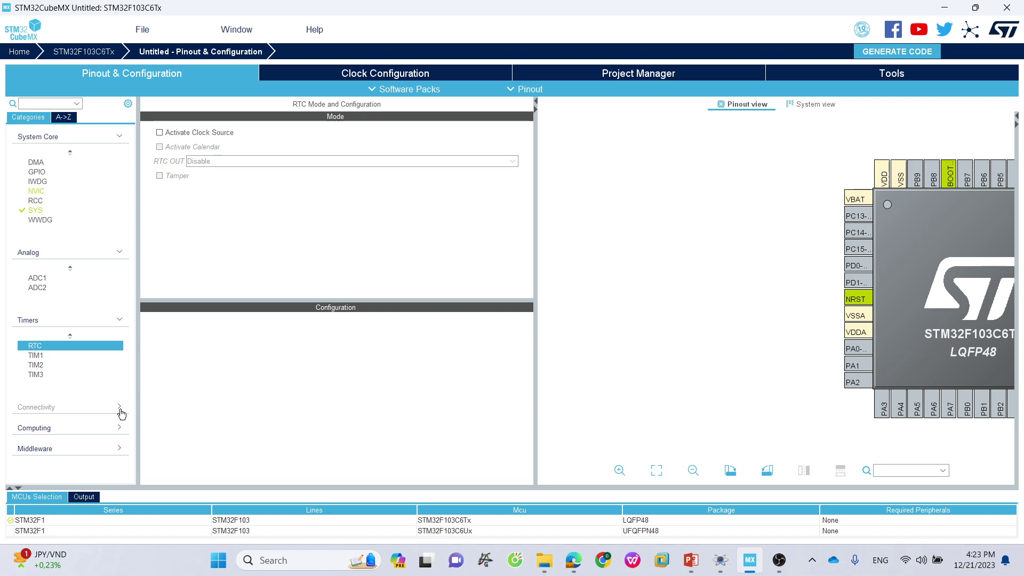
{"action": "left_click", "coordinate": [120, 408]}
{"action": "scroll", "coordinate": [121, 414], "scroll_direction": "down", "scroll_amount": 3}
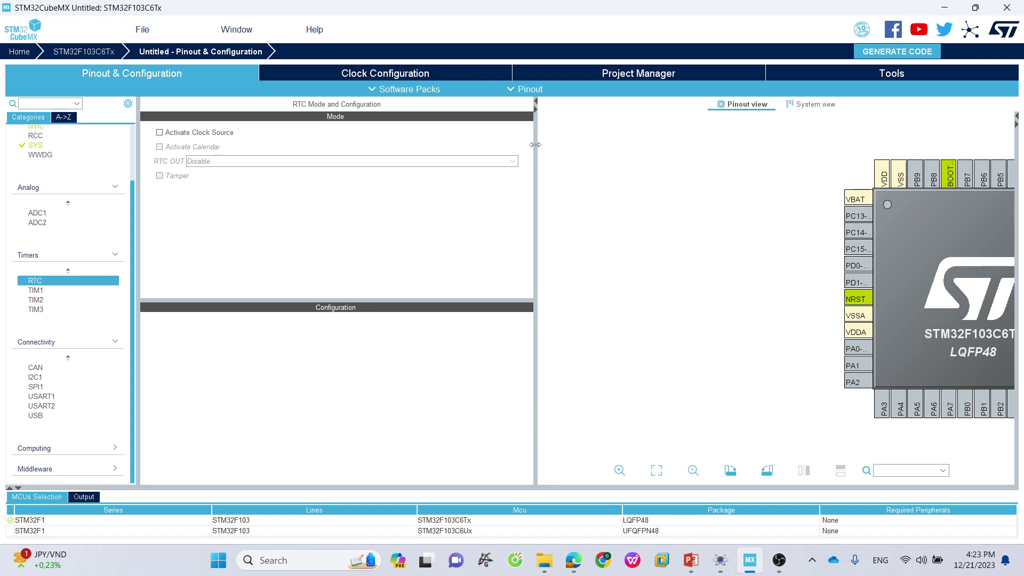
Enlarge the pinout view and review the functions available for pin PC13, leaving it unassigned.
{"action": "left_click_drag", "start_coordinate": [540, 149], "coordinate": [260, 148]}
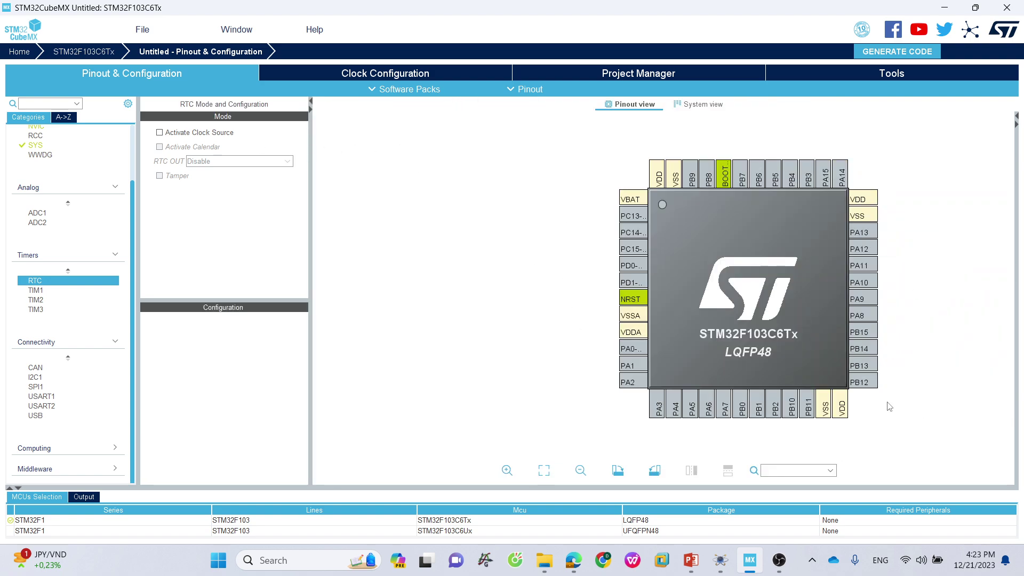
{"action": "left_click", "coordinate": [630, 216]}
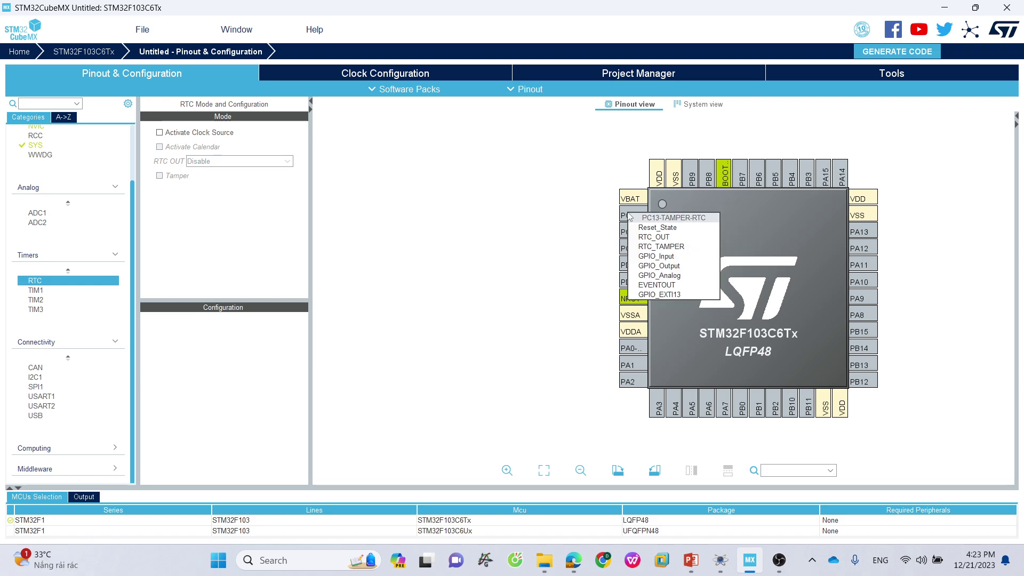
{"action": "left_click", "coordinate": [534, 204]}
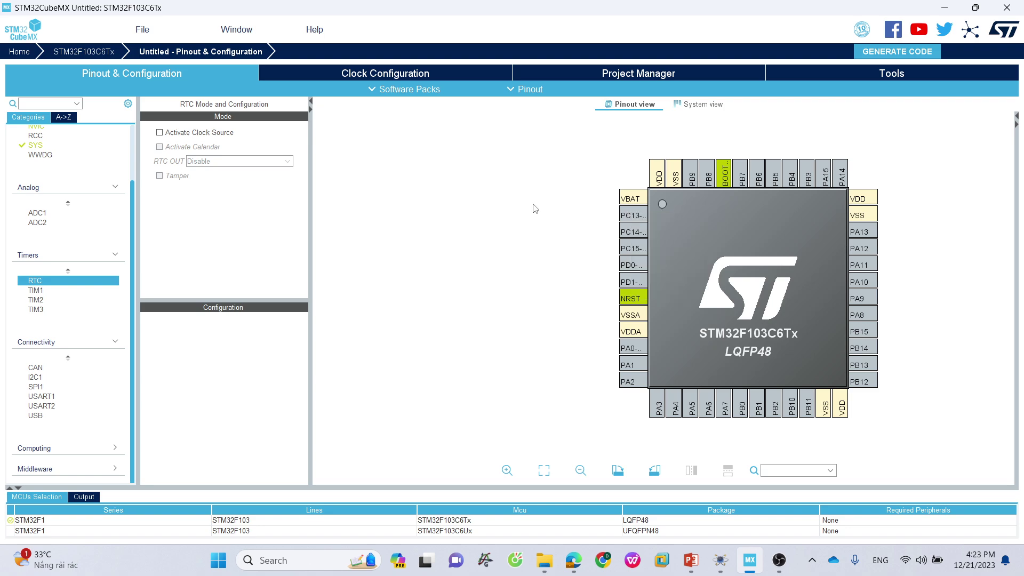
Configure pin PB0 of the microcontroller as GPIO_Output.
{"action": "left_click", "coordinate": [691, 561]}
{"action": "left_click", "coordinate": [691, 560]}
{"action": "left_click", "coordinate": [742, 412]}
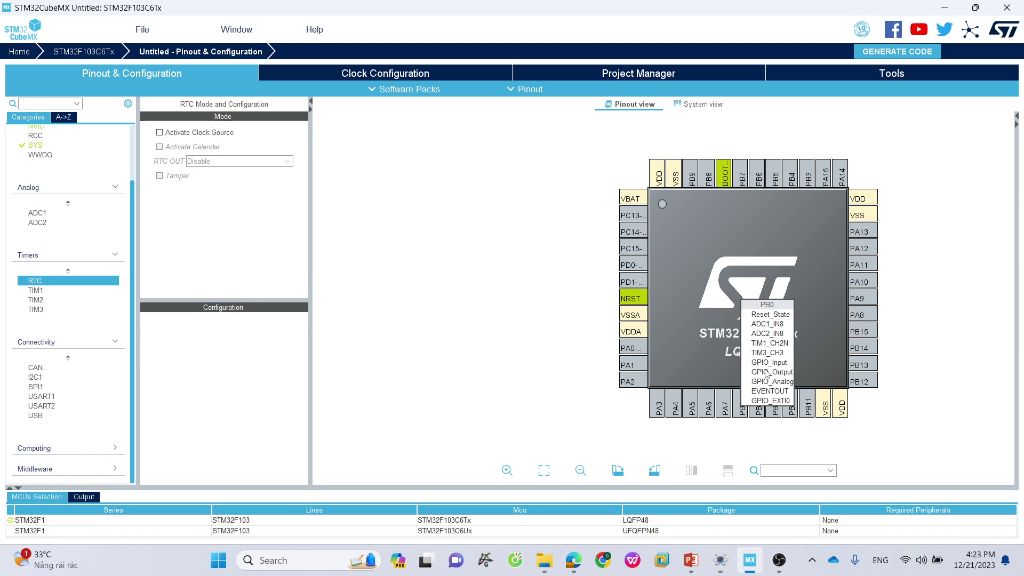
{"action": "left_click", "coordinate": [766, 373]}
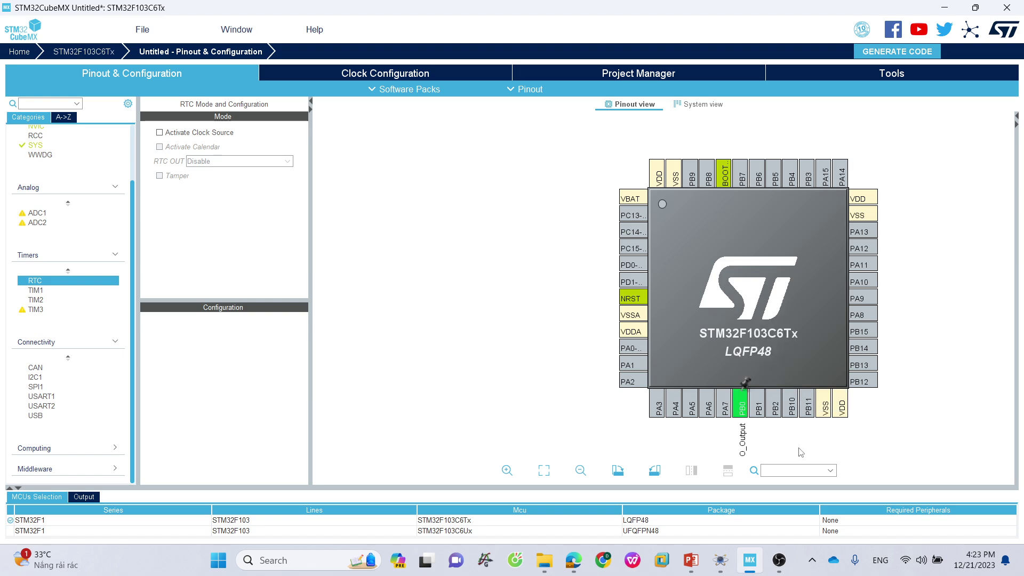
Review the clock tree and set the RCC High Speed Clock (HSE) to Crystal/Ceramic Resonator.
{"action": "left_click", "coordinate": [347, 76]}
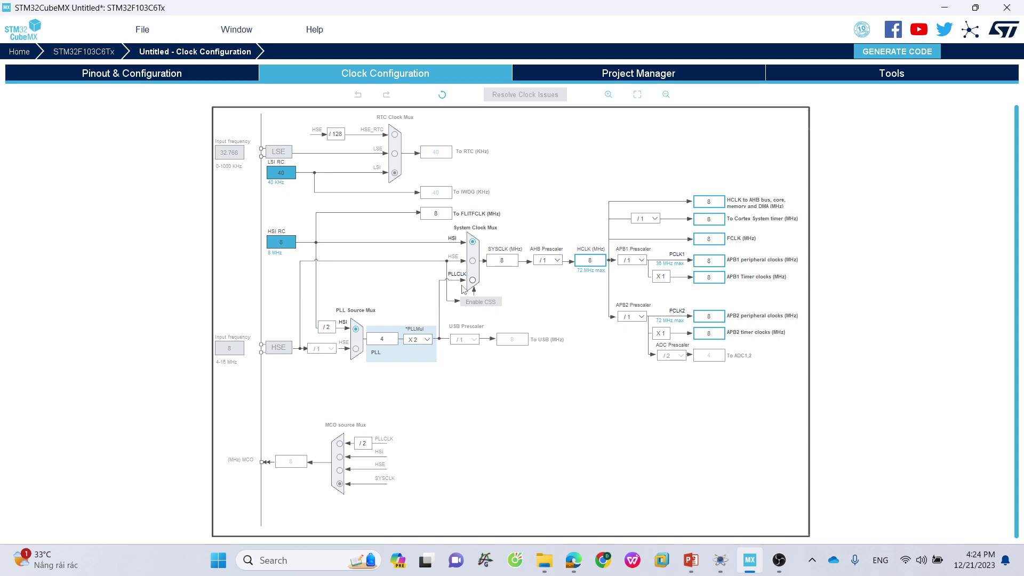
{"action": "scroll", "coordinate": [460, 288], "scroll_direction": "up", "scroll_amount": 2}
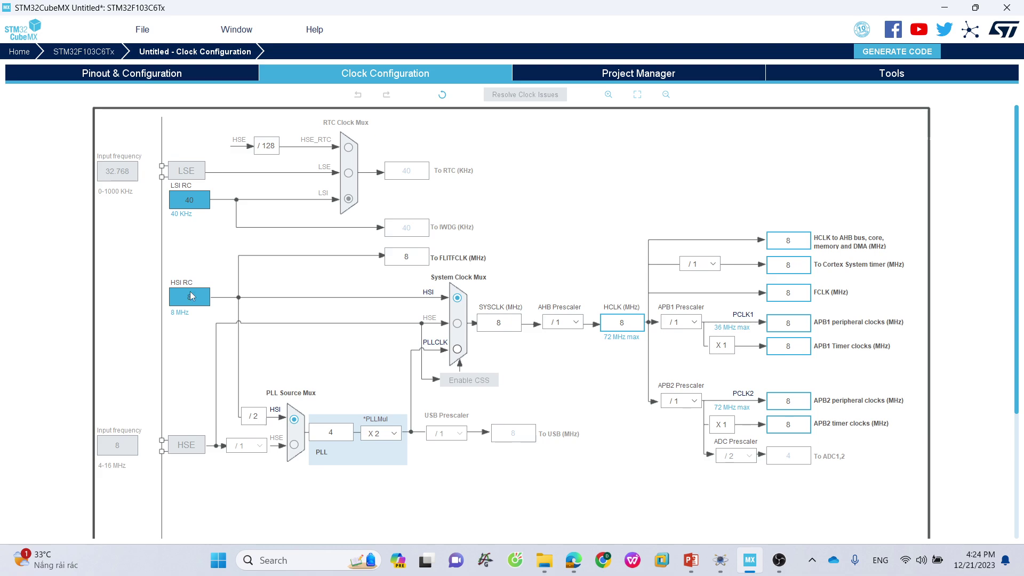
{"action": "left_click", "coordinate": [186, 75]}
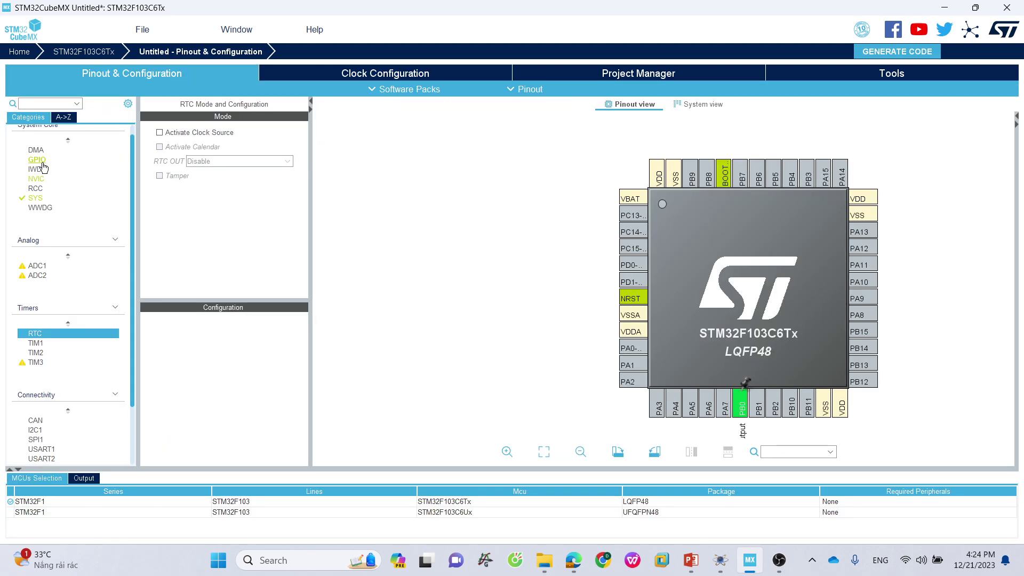
{"action": "scroll", "coordinate": [42, 176], "scroll_direction": "up", "scroll_amount": 1}
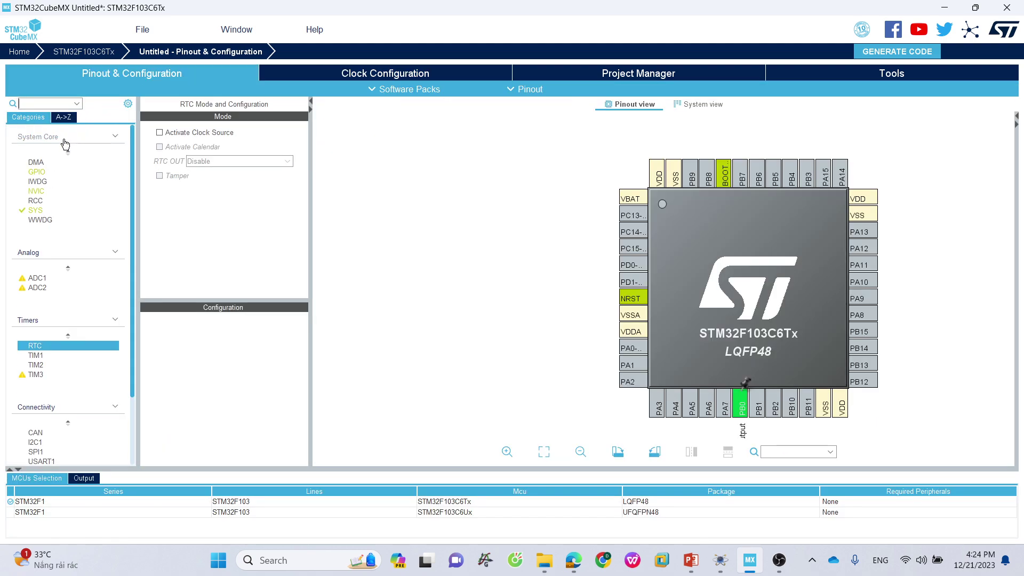
{"action": "left_click", "coordinate": [44, 201]}
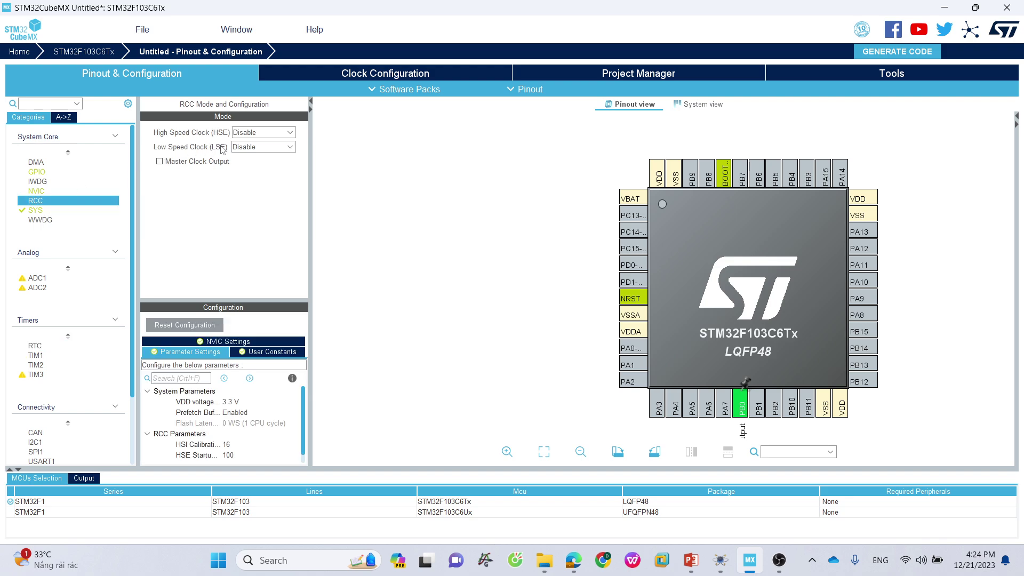
{"action": "left_click", "coordinate": [272, 133]}
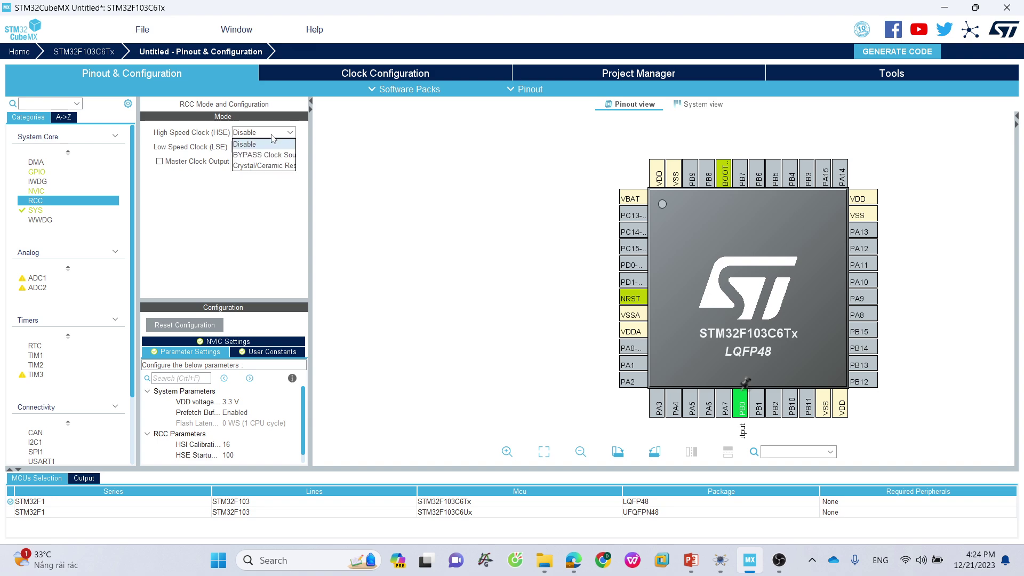
{"action": "left_click", "coordinate": [262, 166]}
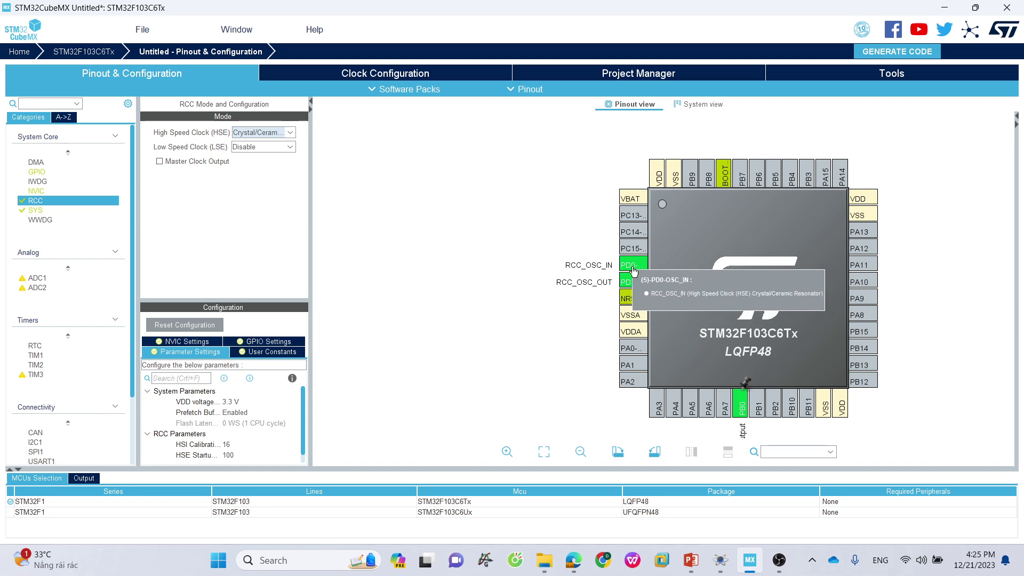
Set the RCC High Speed Clock (HSE) to Disable.
{"action": "left_click", "coordinate": [289, 136]}
{"action": "left_click", "coordinate": [290, 145]}
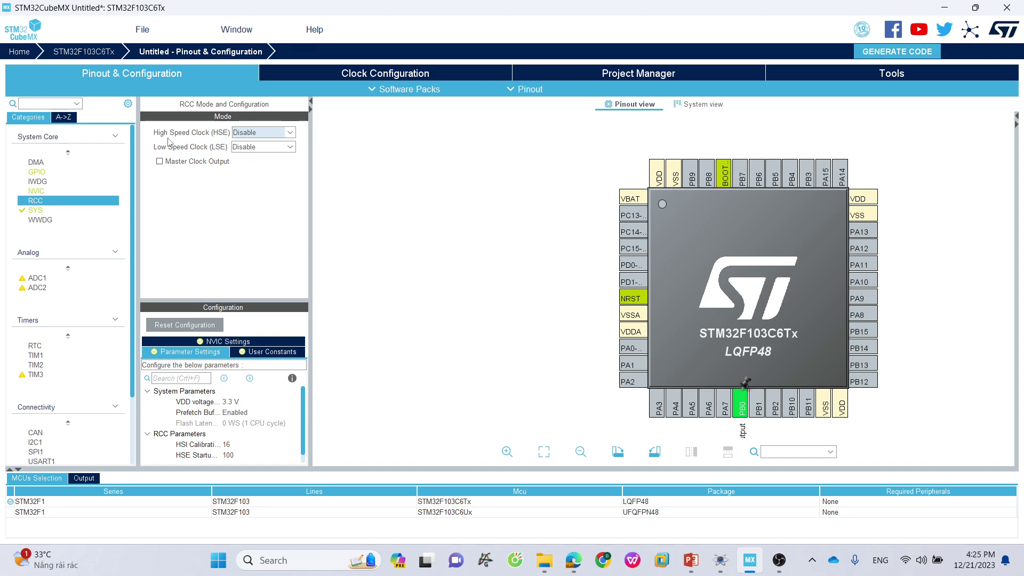
Try Crystal/Ceramic Resonator for the RCC Low Speed Clock (LSE), and return it to Disable.
{"action": "left_click", "coordinate": [261, 147]}
{"action": "left_click", "coordinate": [254, 177]}
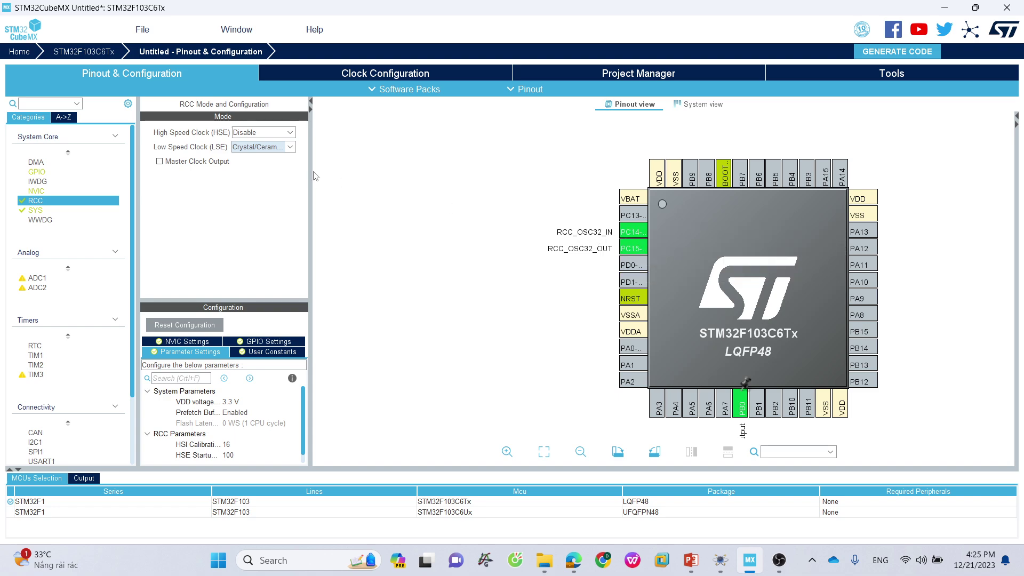
{"action": "left_click", "coordinate": [292, 148]}
{"action": "left_click", "coordinate": [280, 161]}
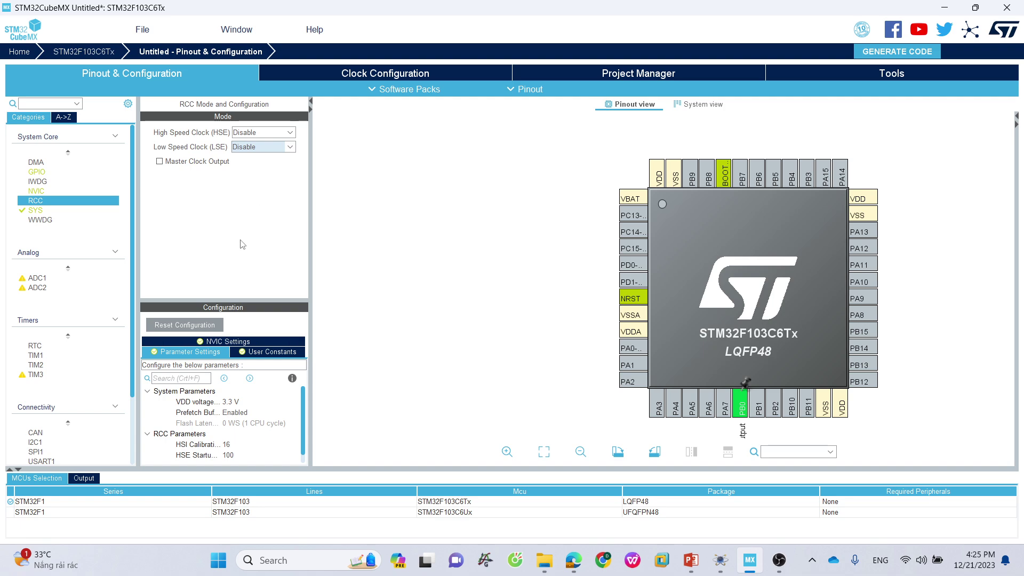
In the clock configuration, try PLLCLK as the System Clock Mux source and switch back to HSI.
{"action": "left_click", "coordinate": [347, 76]}
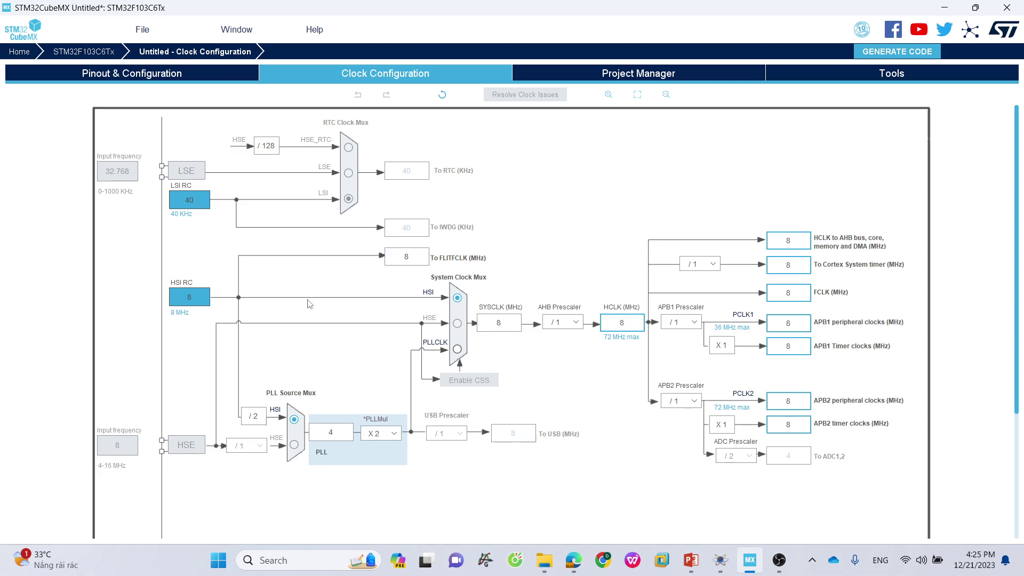
{"action": "left_click", "coordinate": [457, 350]}
{"action": "left_click", "coordinate": [457, 298]}
Set the project location to the folder E:\STM32_DTH\STM32_BT\LY THUYET in the project settings.
{"action": "left_click", "coordinate": [626, 72]}
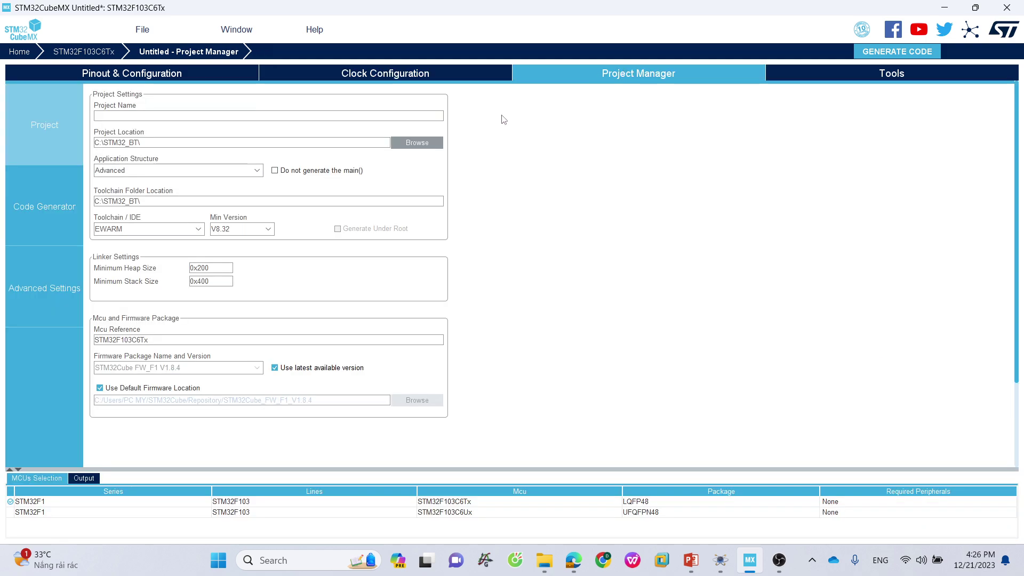
{"action": "left_click", "coordinate": [413, 148]}
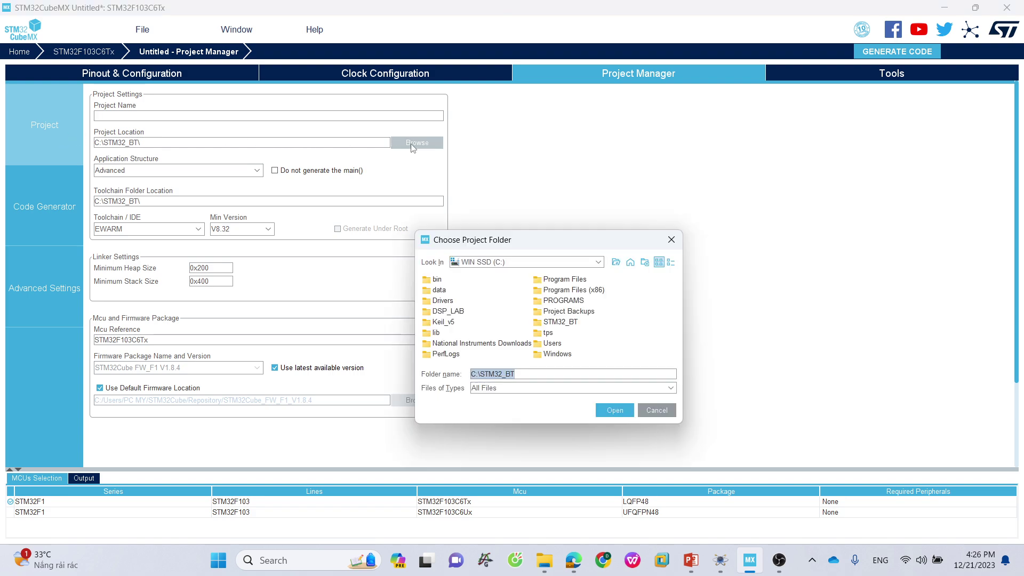
{"action": "left_click", "coordinate": [560, 323]}
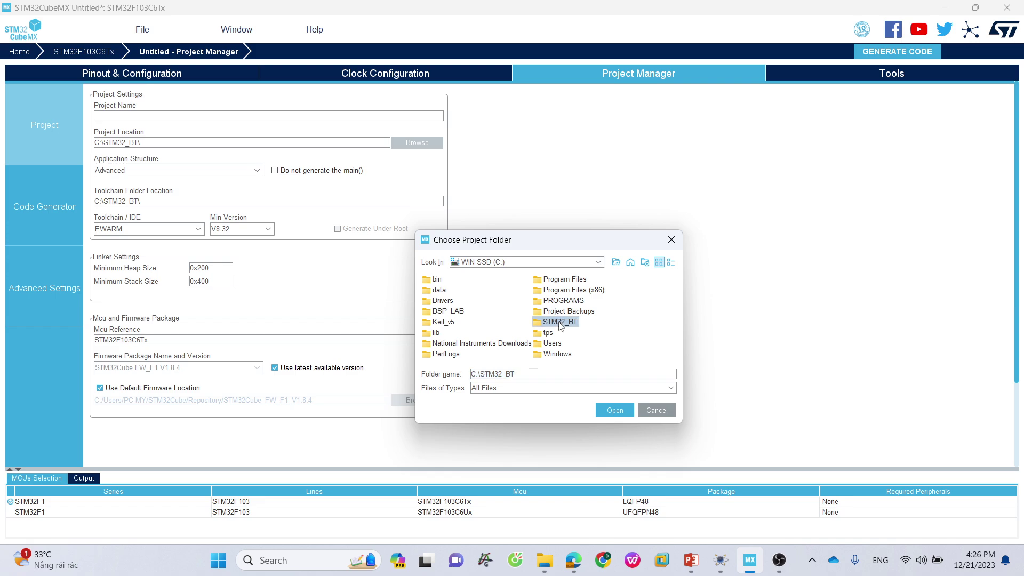
{"action": "double_click", "coordinate": [560, 324]}
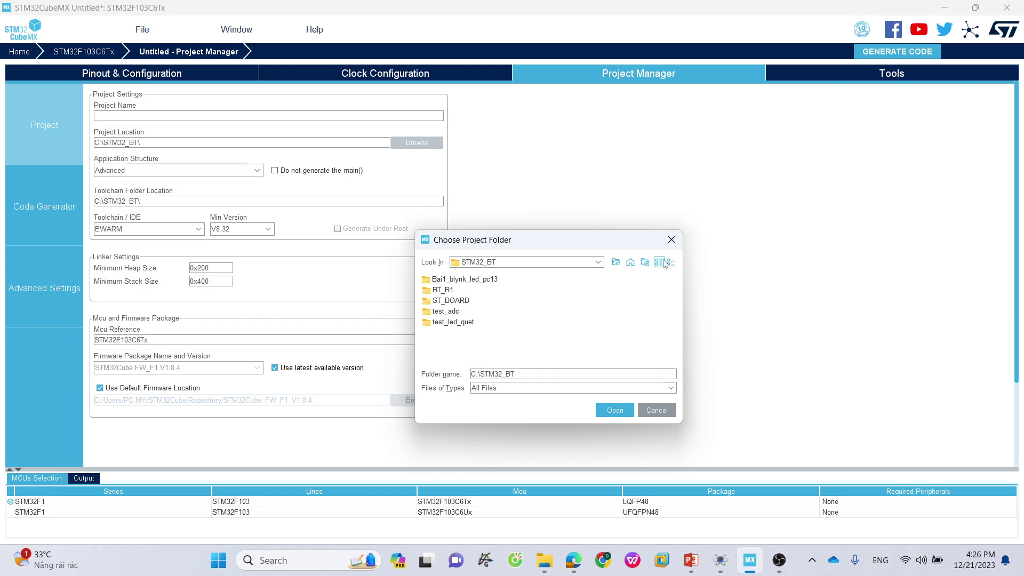
{"action": "left_click", "coordinate": [617, 262]}
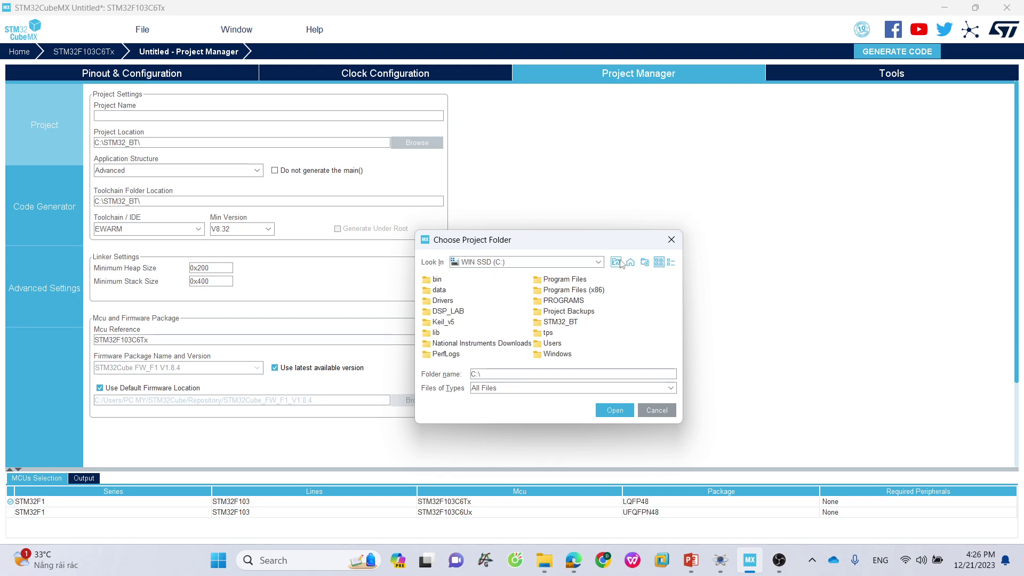
{"action": "left_click", "coordinate": [616, 262]}
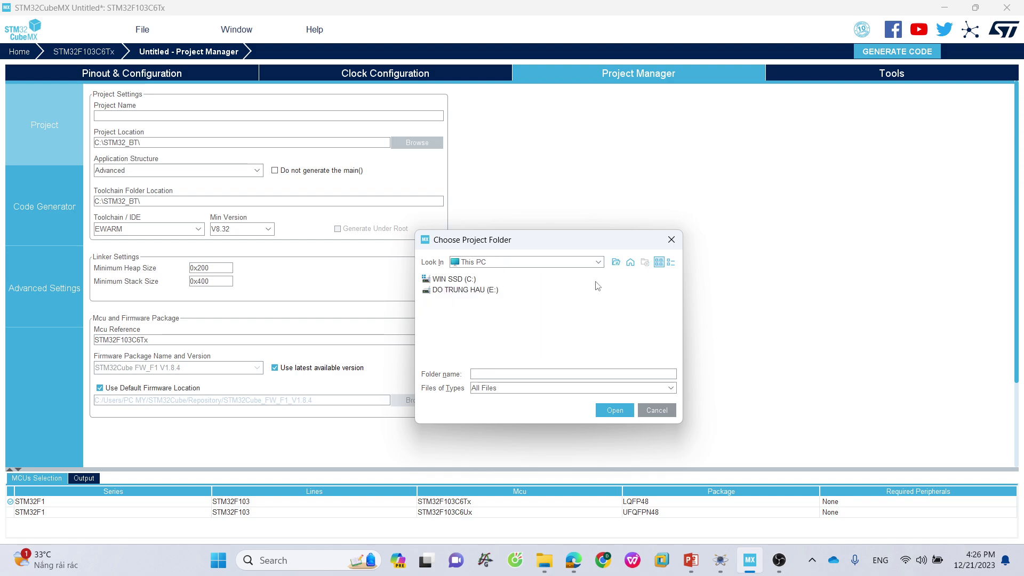
{"action": "double_click", "coordinate": [492, 290]}
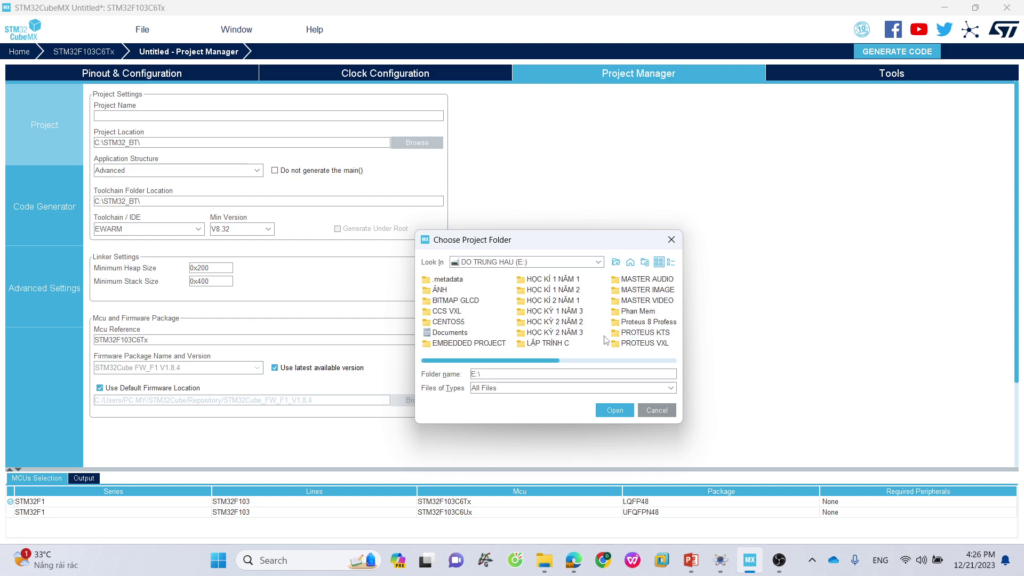
{"action": "scroll", "coordinate": [548, 355], "scroll_direction": "right", "scroll_amount": 5}
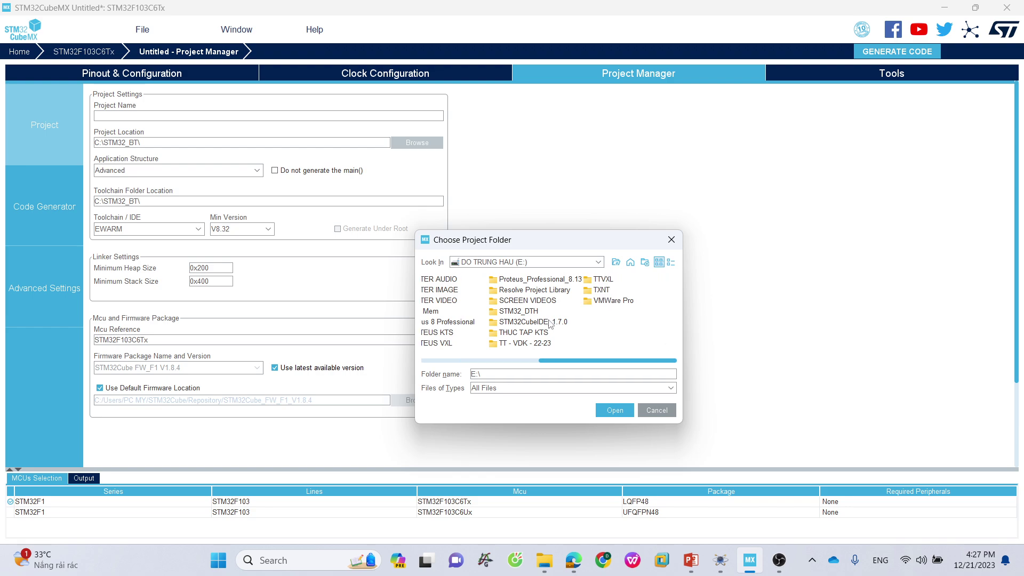
{"action": "double_click", "coordinate": [518, 311]}
{"action": "left_click", "coordinate": [448, 301]}
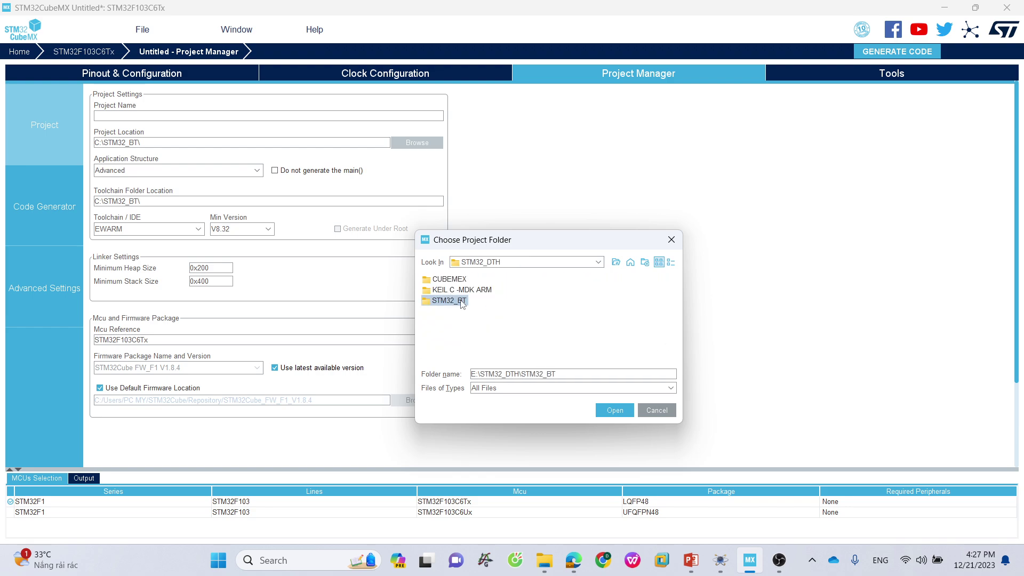
{"action": "double_click", "coordinate": [461, 304]}
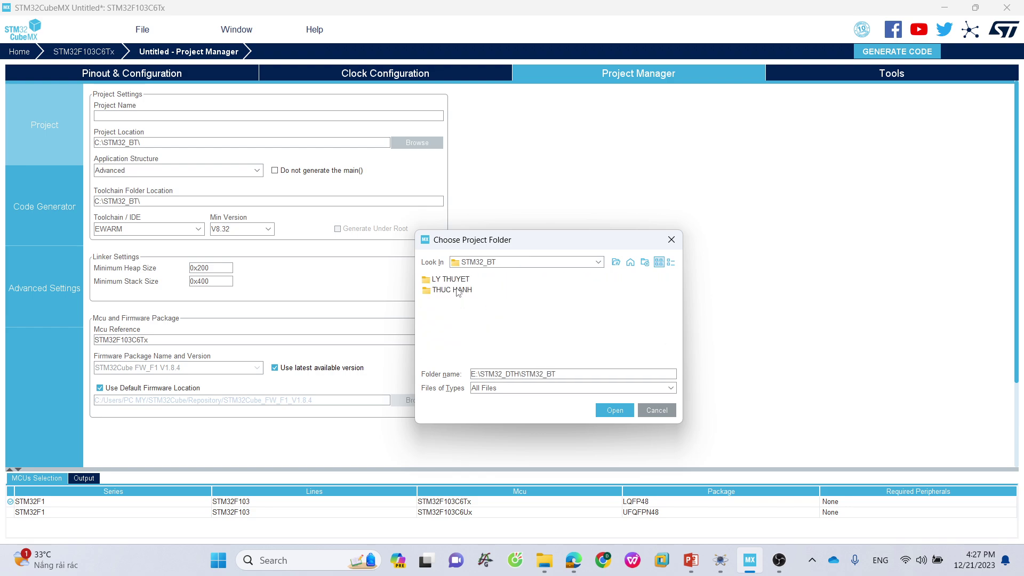
{"action": "double_click", "coordinate": [457, 282]}
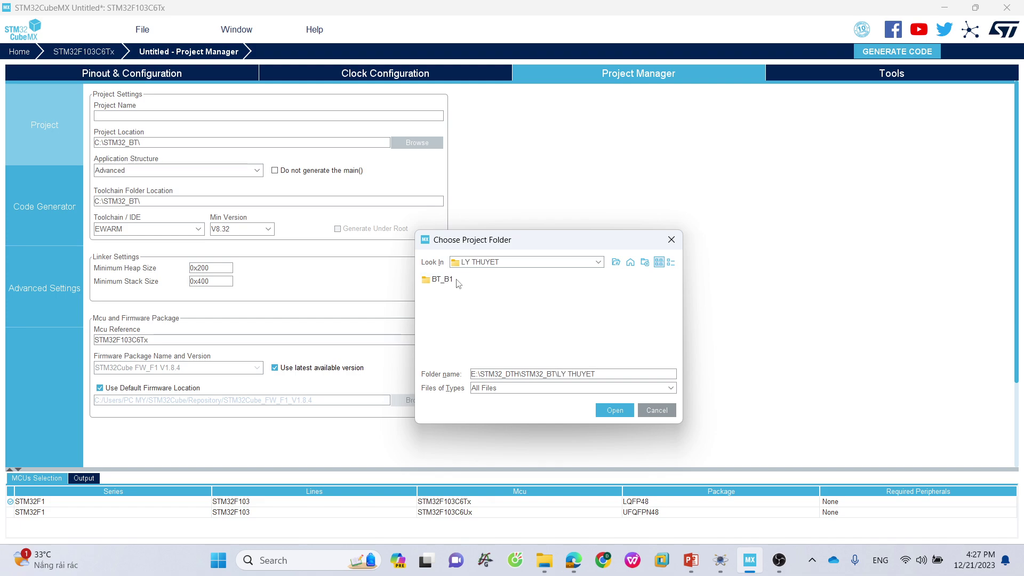
{"action": "left_click", "coordinate": [611, 412]}
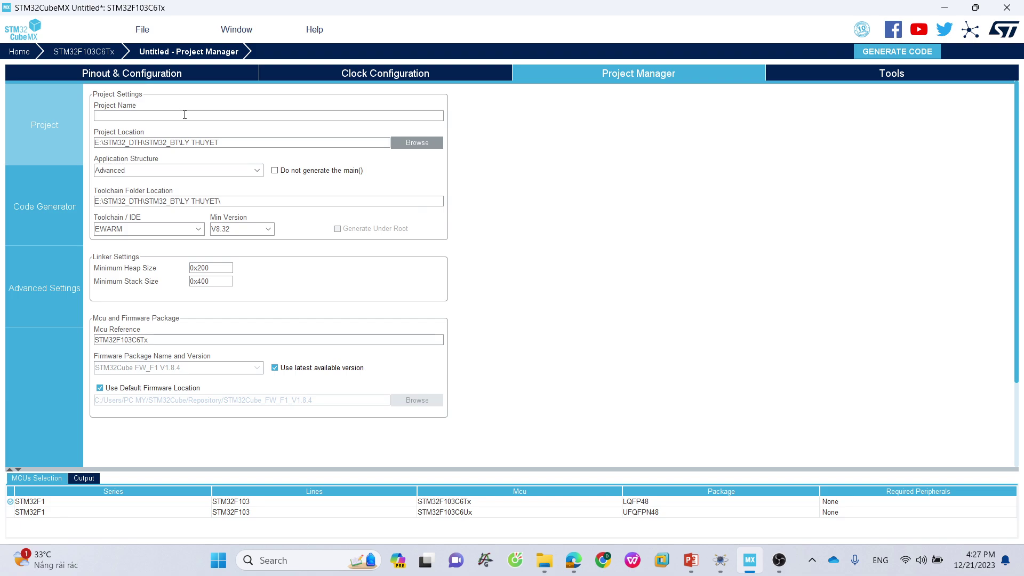
Name the project BAI VI DU and choose MDK-ARM as its toolchain/IDE.
{"action": "key", "text": "Caps_Lock"}
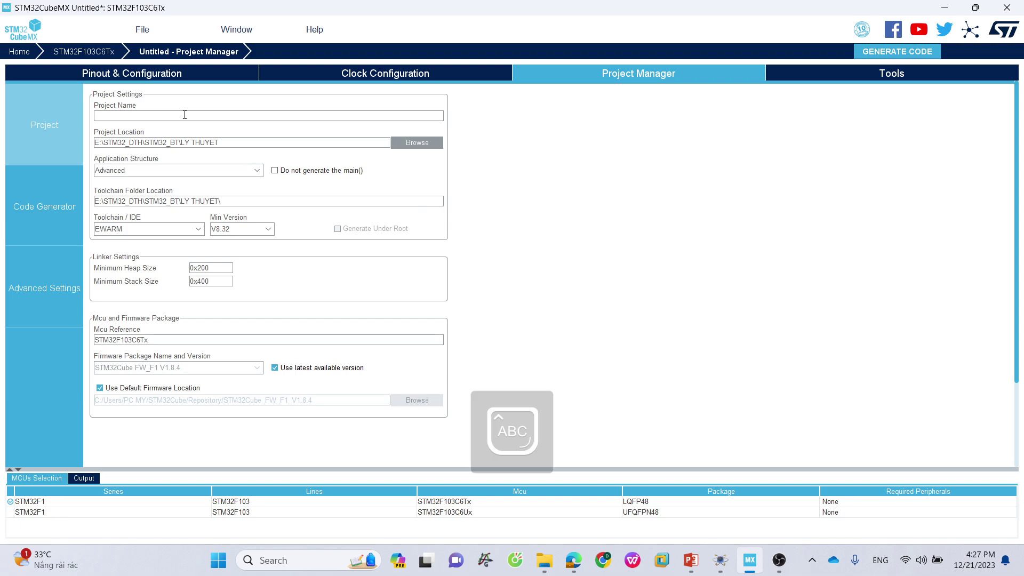
{"action": "type", "text": "BAI VI DU"}
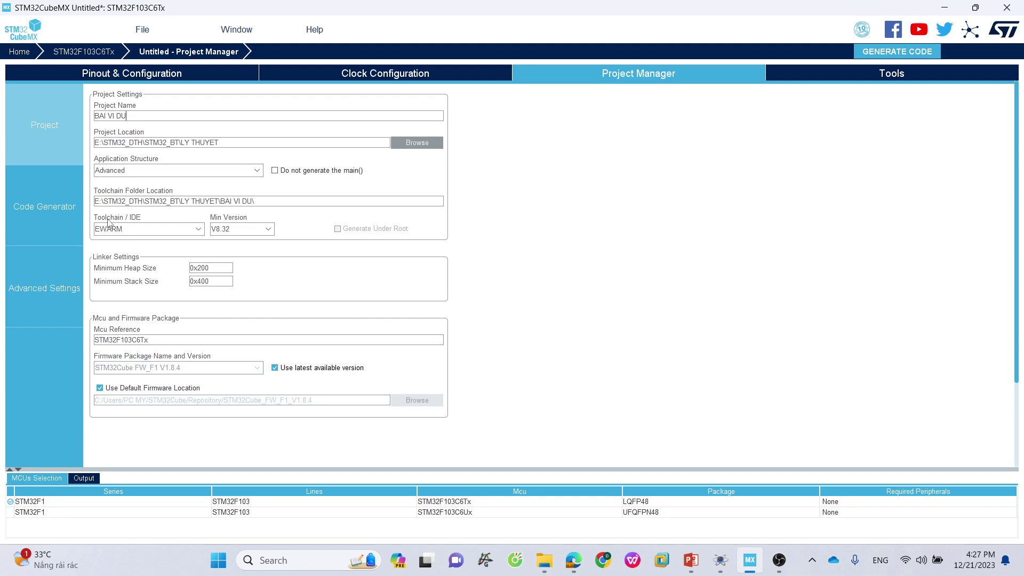
{"action": "left_click", "coordinate": [146, 229]}
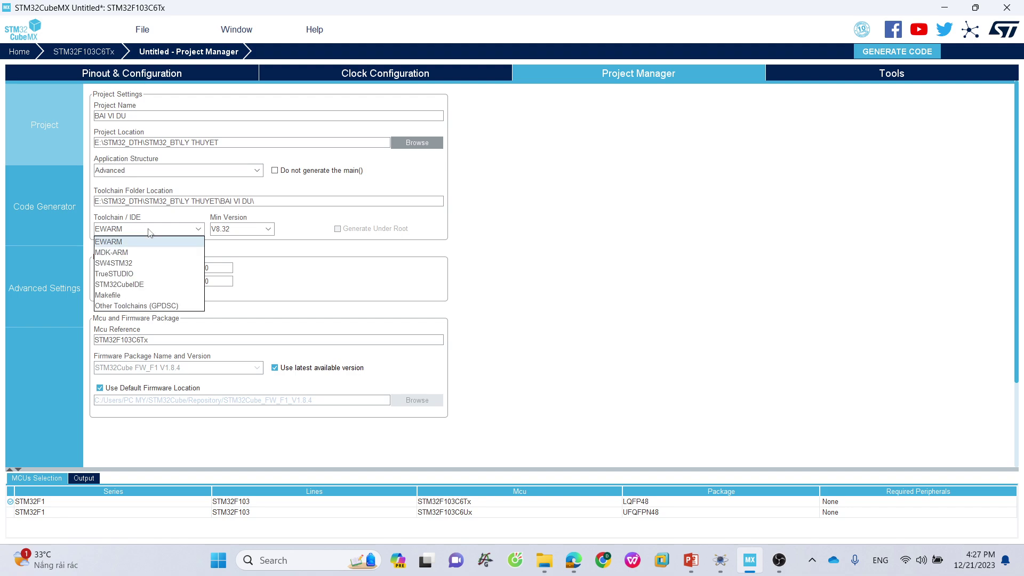
{"action": "left_click", "coordinate": [120, 253]}
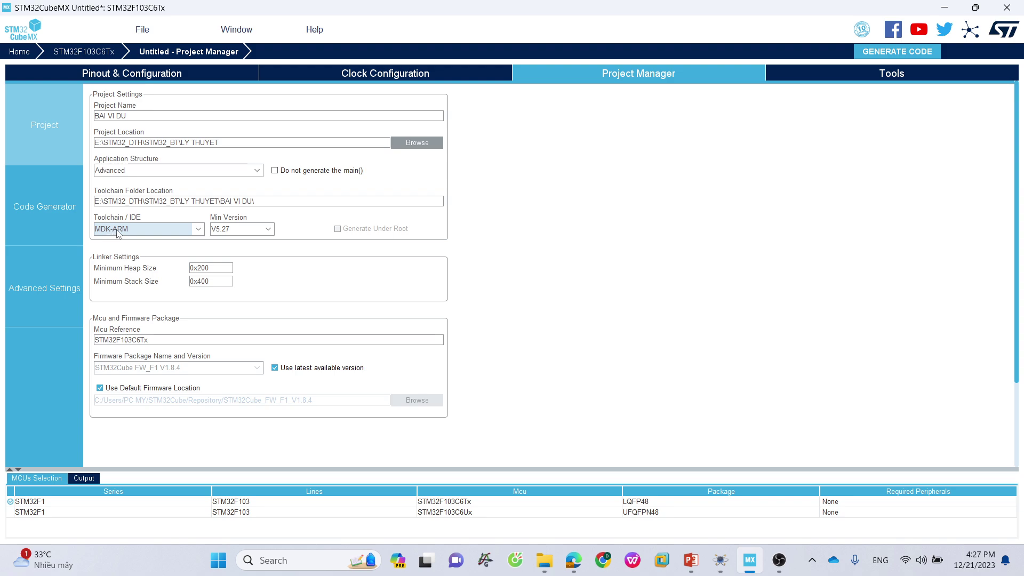
Set the code generator to copy only the necessary library files, and generate the project code.
{"action": "left_click", "coordinate": [23, 208]}
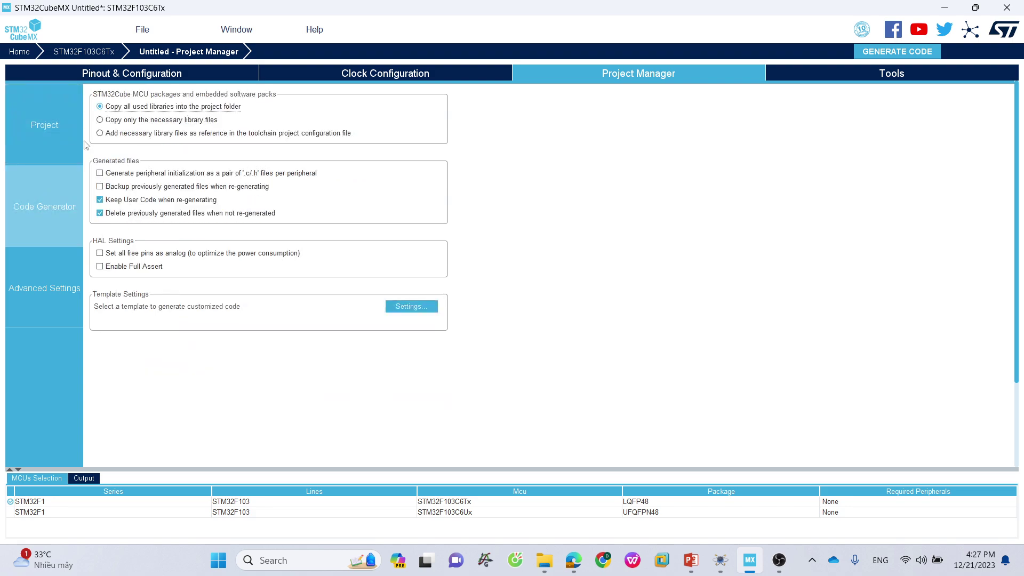
{"action": "left_click", "coordinate": [105, 121]}
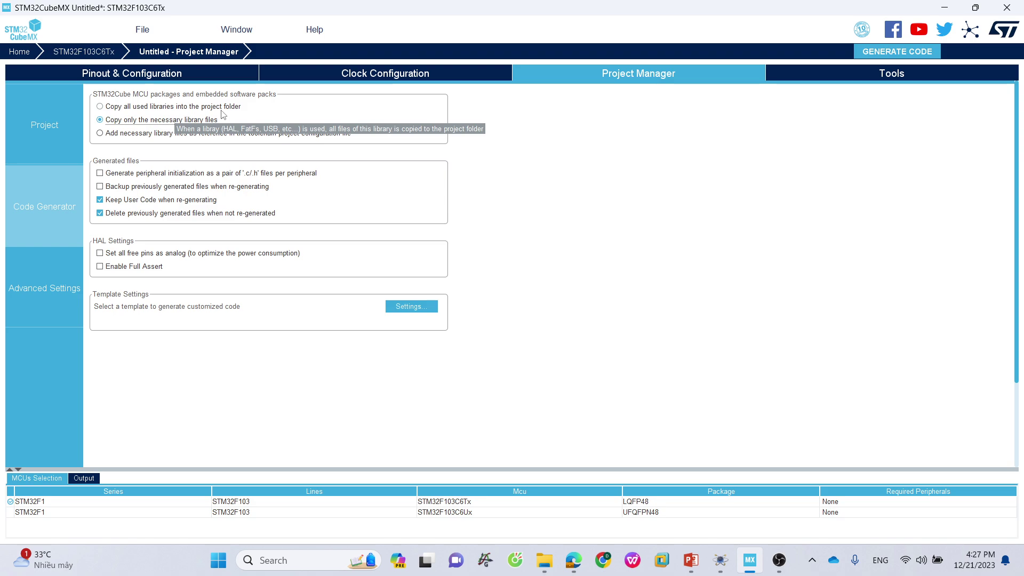
{"action": "left_click", "coordinate": [913, 53]}
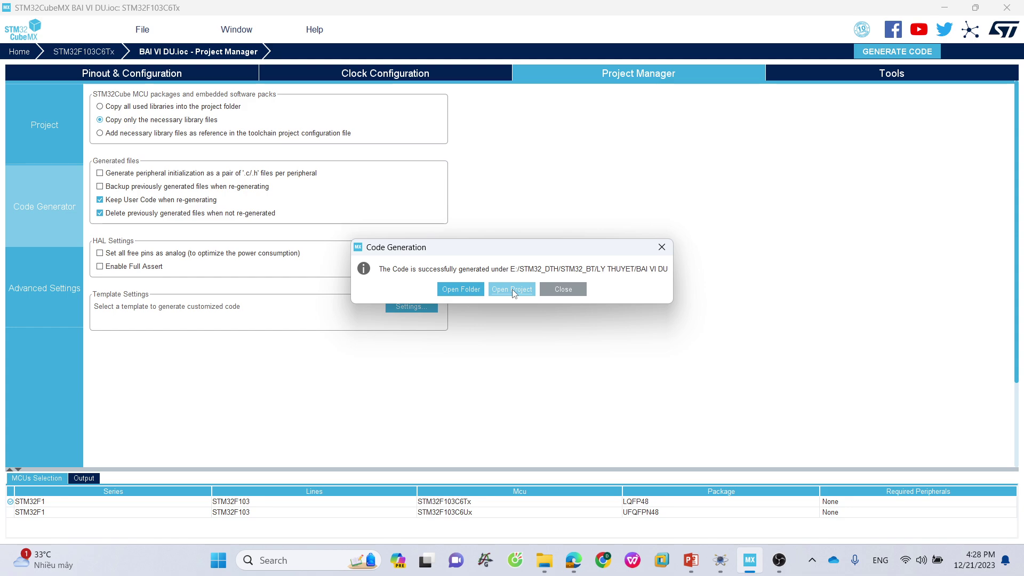
Open the generated project in Keil µVision and display main.c from Application/User/Core with enlarged text.
{"action": "left_click", "coordinate": [512, 289]}
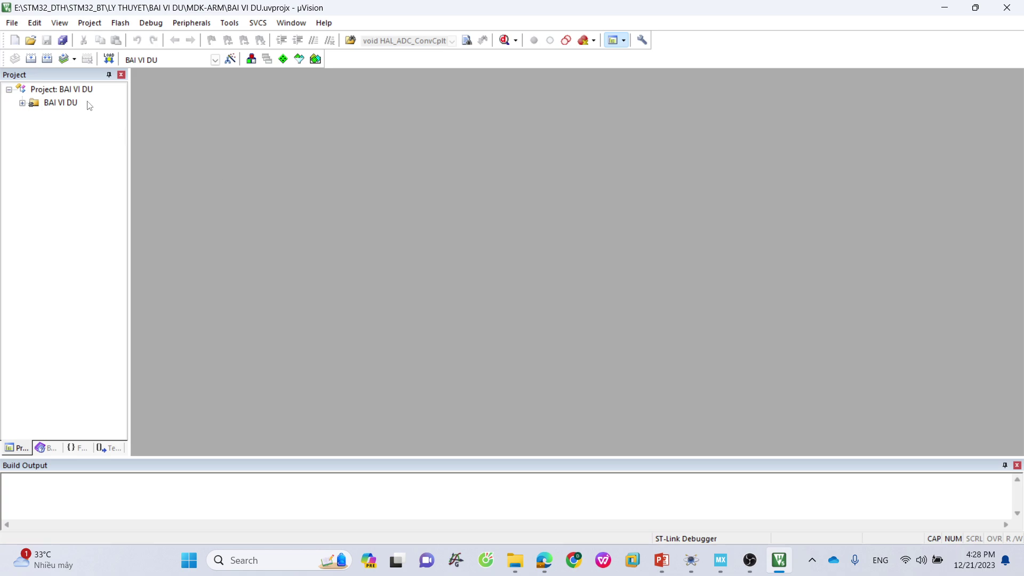
{"action": "double_click", "coordinate": [27, 102]}
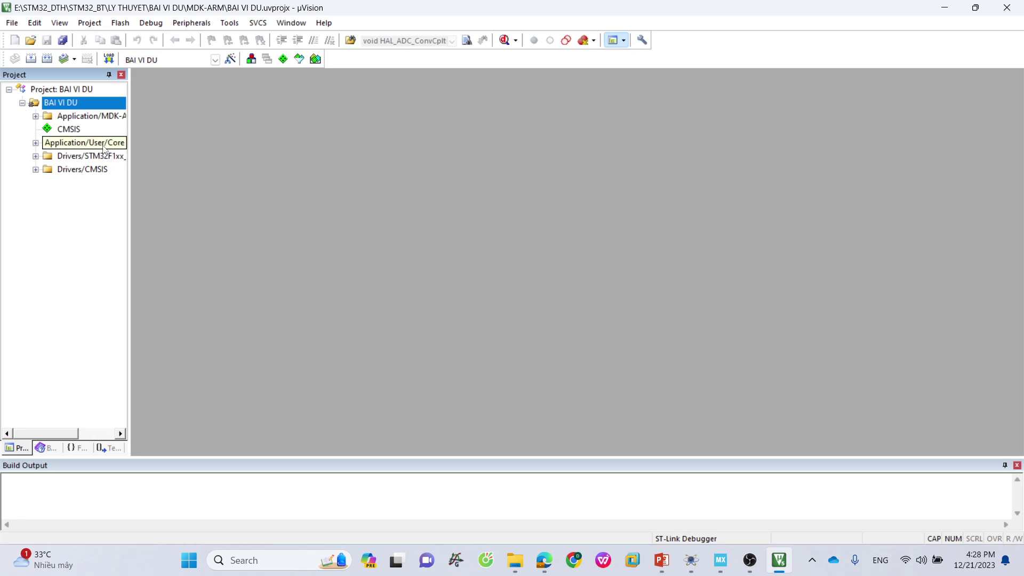
{"action": "left_click", "coordinate": [36, 143]}
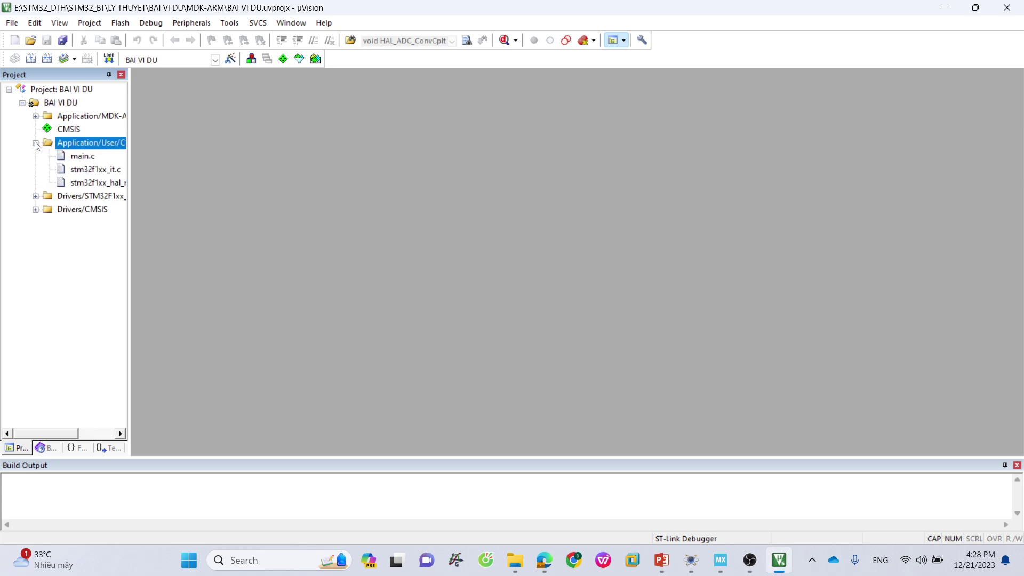
{"action": "double_click", "coordinate": [79, 160]}
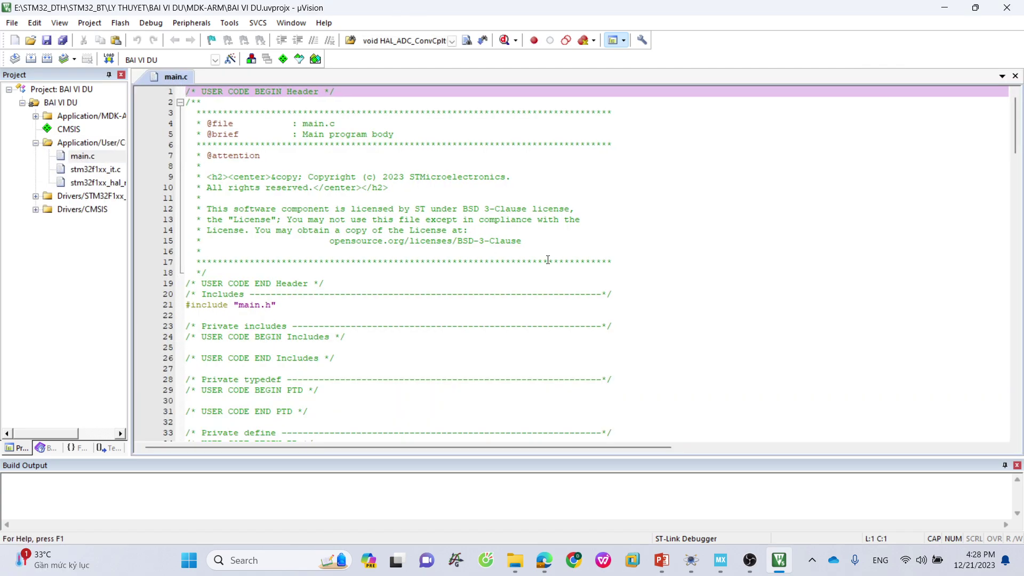
{"action": "scroll", "coordinate": [464, 299], "scroll_direction": "up", "scroll_amount": 4}
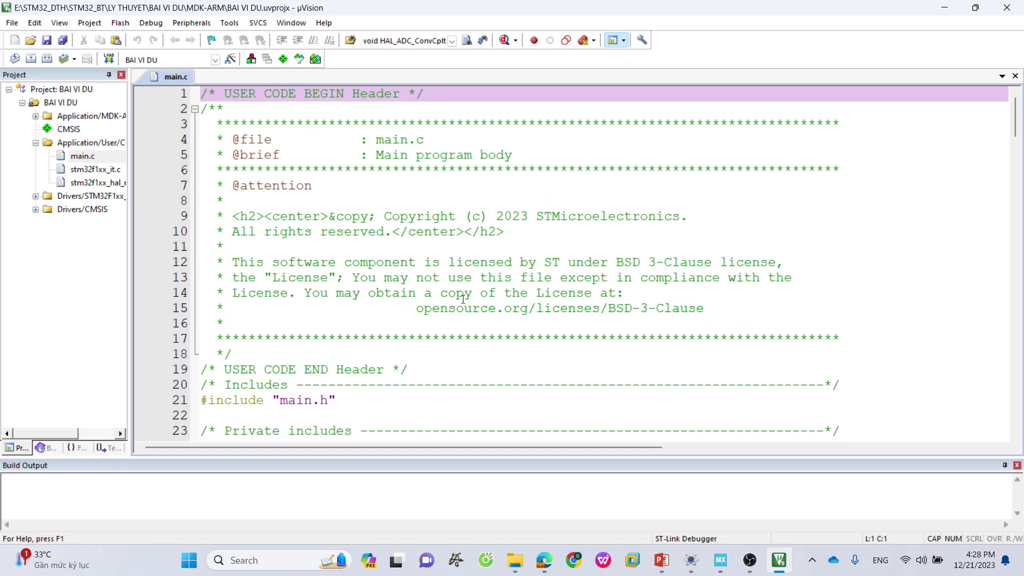
Delete the header comments and blank line above #include "main.h" in main.c.
{"action": "scroll", "coordinate": [821, 340], "scroll_direction": "down", "scroll_amount": 1}
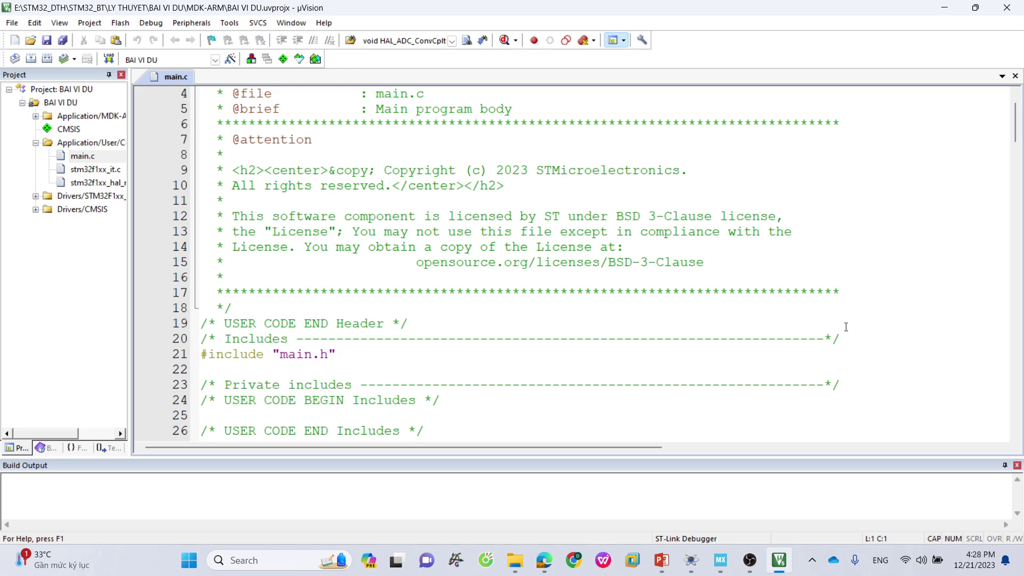
{"action": "left_click_drag", "start_coordinate": [847, 336], "coordinate": [198, 100]}
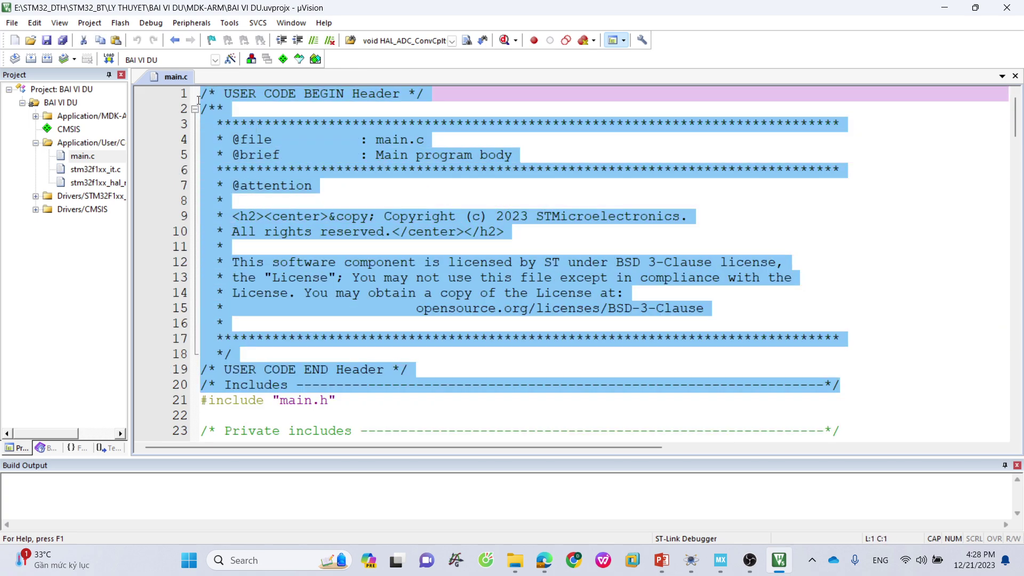
{"action": "key", "text": "Delete"}
{"action": "left_click", "coordinate": [204, 109]}
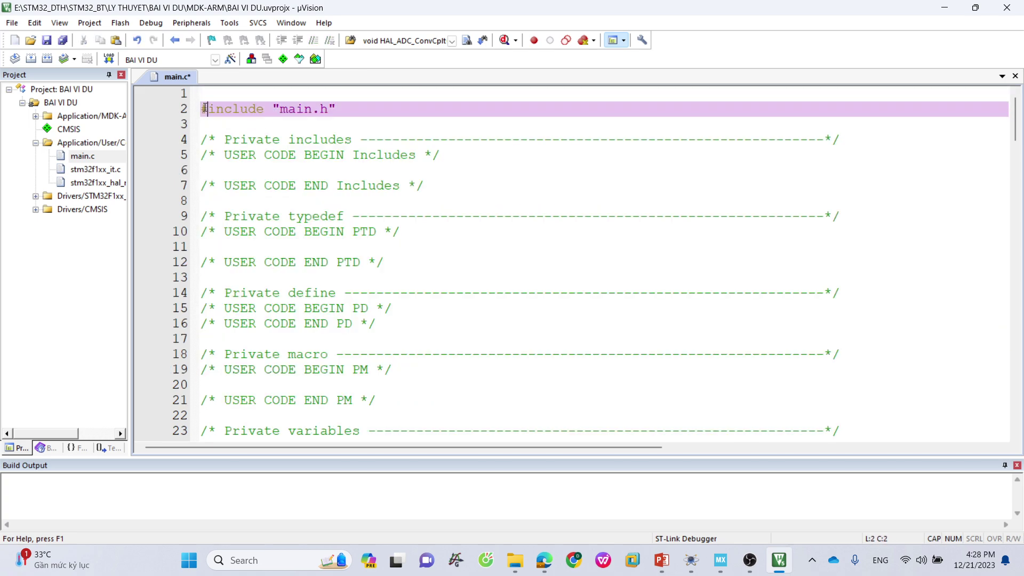
{"action": "left_click", "coordinate": [202, 109]}
{"action": "key", "text": "BackSpace"}
Delete the comment sections between #include "main.h" and the SystemClock_Config prototype.
{"action": "left_click_drag", "start_coordinate": [203, 108], "coordinate": [286, 159]}
{"action": "left_click", "coordinate": [296, 94]}
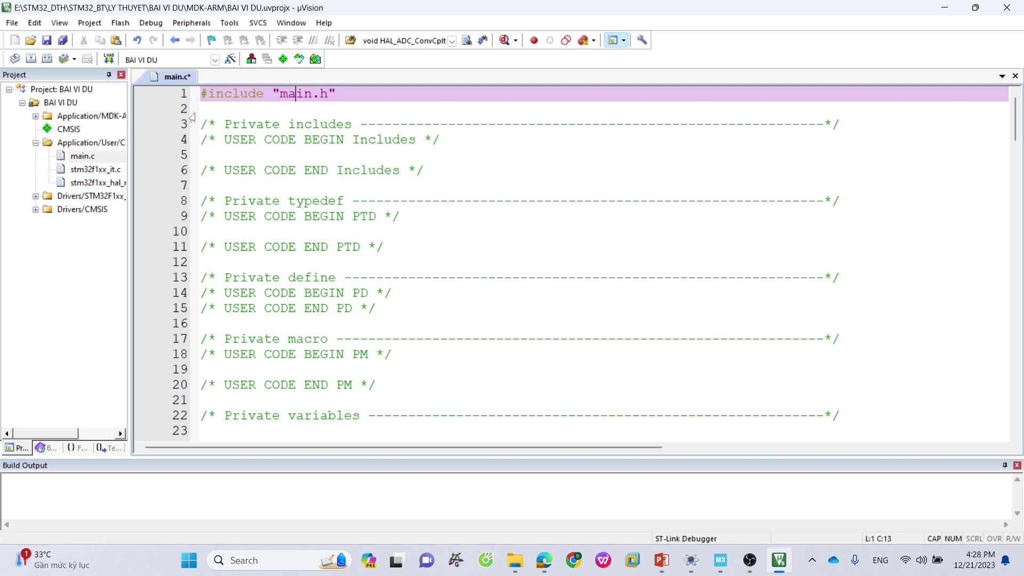
{"action": "left_click_drag", "start_coordinate": [203, 107], "coordinate": [842, 276]}
{"action": "scroll", "coordinate": [251, 176], "scroll_direction": "down", "scroll_amount": 5}
{"action": "key", "text": "Delete"}
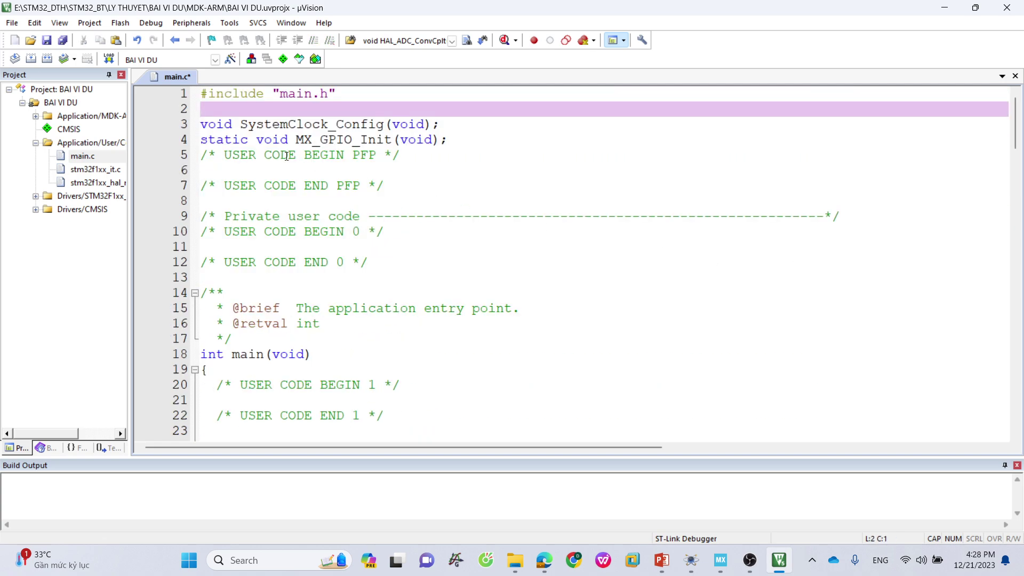
Delete the comments between the MX_GPIO_Init prototype and main(), and those preceding HAL_Init() inside main().
{"action": "left_click_drag", "start_coordinate": [206, 154], "coordinate": [240, 337]}
{"action": "key", "text": "Delete"}
{"action": "left_click_drag", "start_coordinate": [208, 200], "coordinate": [877, 295]}
{"action": "key", "text": "Delete"}
{"action": "key", "text": "BackSpace"}
{"action": "key", "text": "BackSpace"}
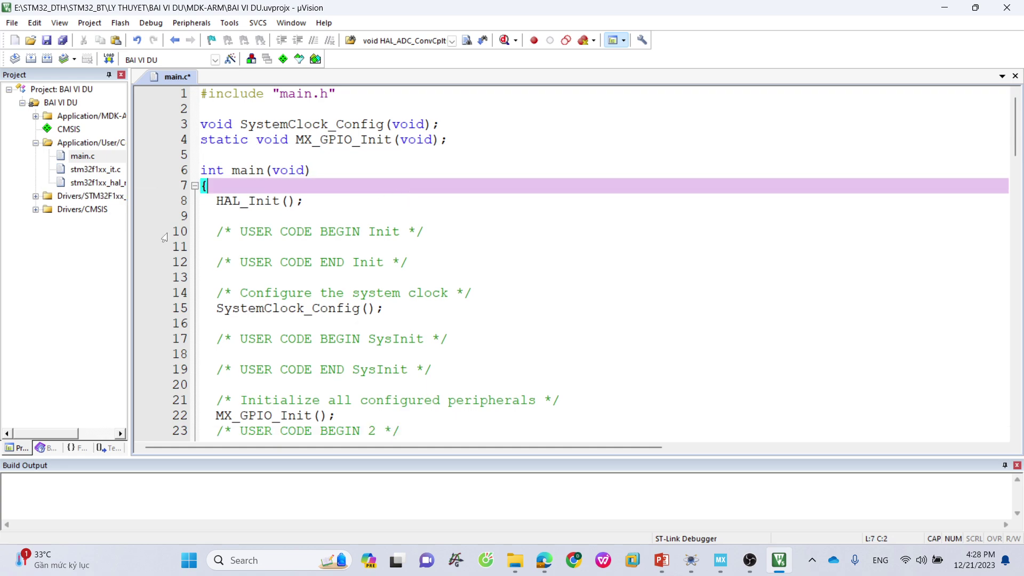
Delete the comments and blank lines between the HAL_Init() and SystemClock_Config() calls.
{"action": "left_click_drag", "start_coordinate": [202, 216], "coordinate": [500, 295]}
{"action": "key", "text": "Delete"}
{"action": "key", "text": "BackSpace"}
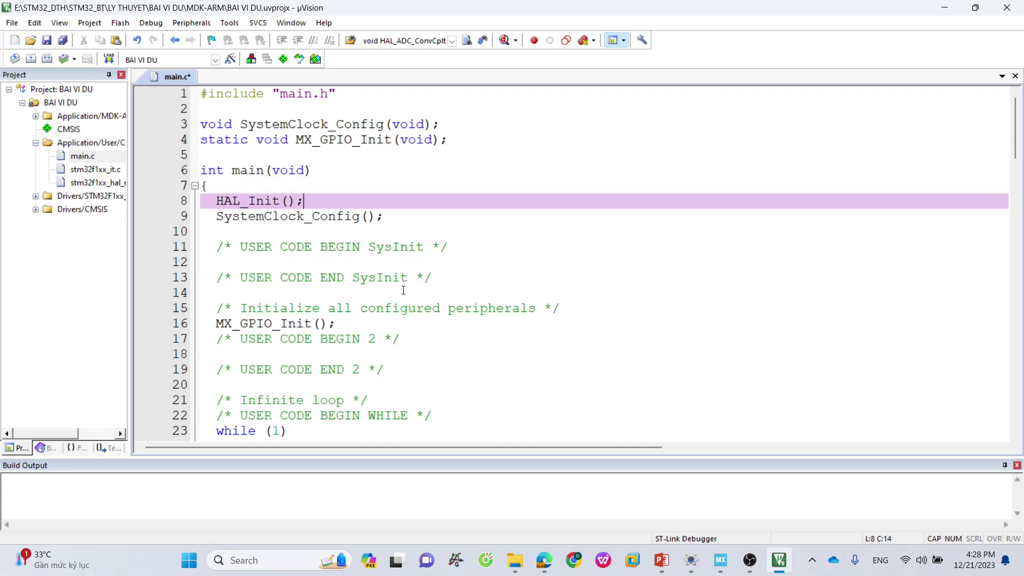
Delete the comments and blank lines between the SystemClock_Config() and MX_GPIO_Init() calls in main().
{"action": "left_click_drag", "start_coordinate": [224, 242], "coordinate": [555, 310]}
{"action": "key", "text": "Delete"}
{"action": "key", "text": "BackSpace"}
{"action": "key", "text": "BackSpace"}
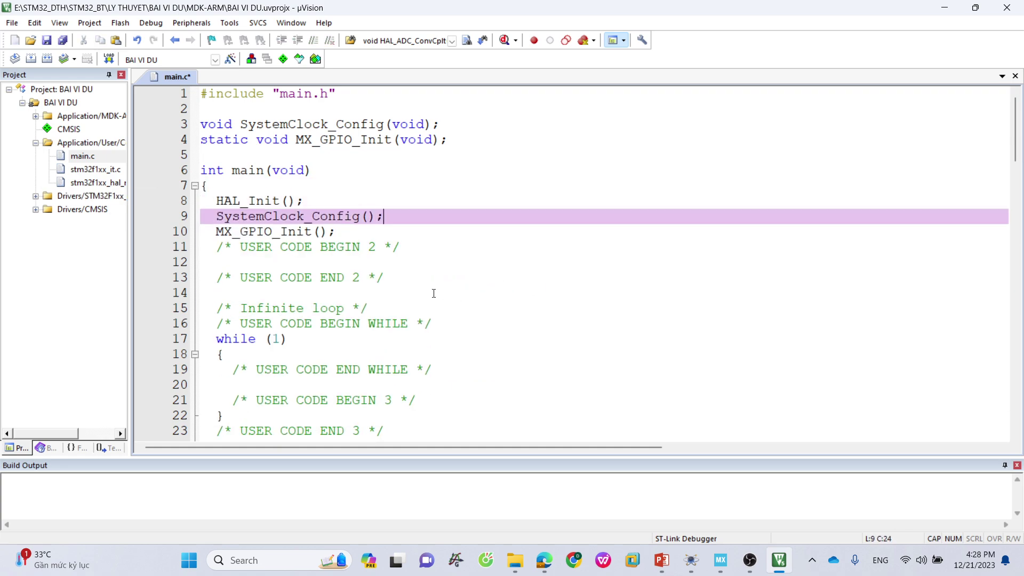
Delete the comments and blank lines between the MX_GPIO_Init() call and the while (1) loop.
{"action": "left_click_drag", "start_coordinate": [183, 251], "coordinate": [468, 322]}
{"action": "key", "text": "Delete"}
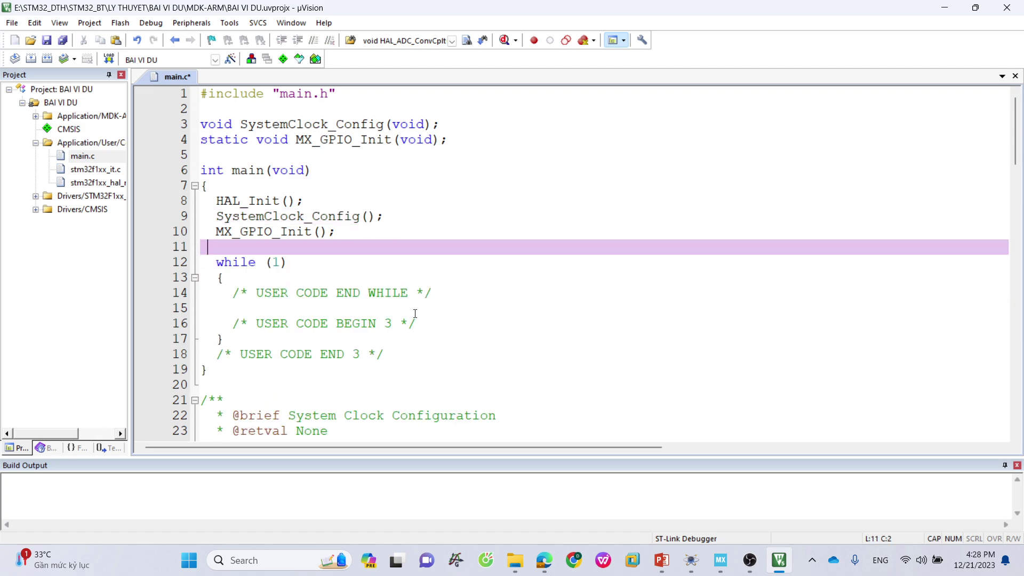
{"action": "key", "text": "BackSpace"}
Delete the user-code comments inside the while (1) loop and the USER CODE END 3 comment below it.
{"action": "left_click_drag", "start_coordinate": [217, 277], "coordinate": [418, 311]}
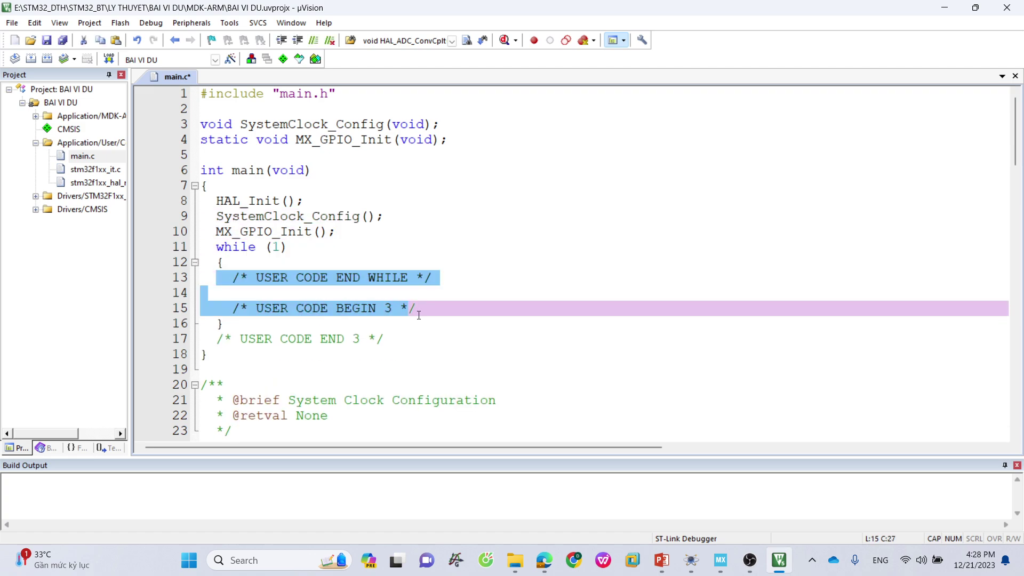
{"action": "key", "text": "Delete"}
{"action": "left_click", "coordinate": [400, 297]}
{"action": "left_click", "coordinate": [425, 304]}
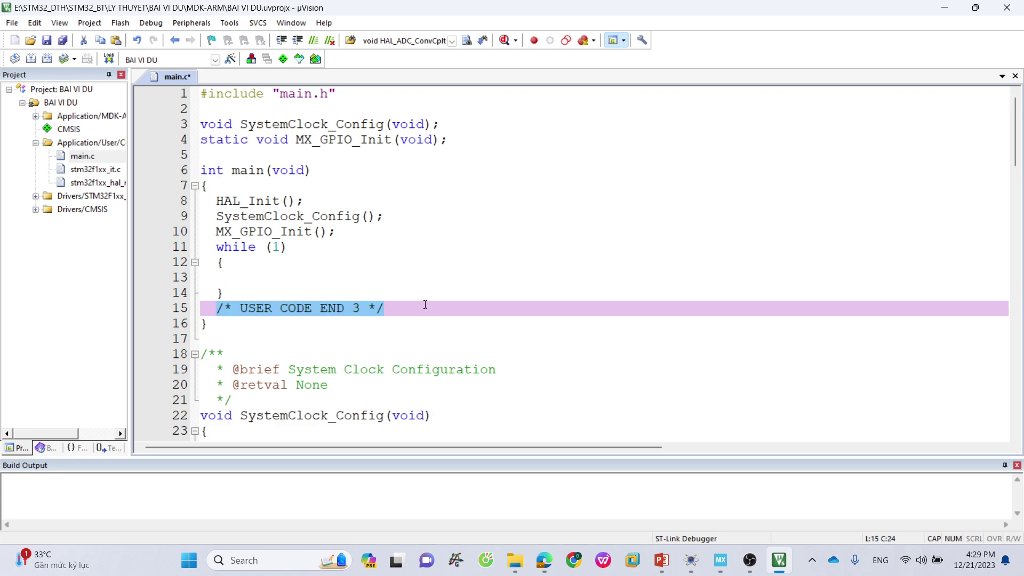
{"action": "key", "text": "shift+Home"}
{"action": "key", "text": "Delete"}
{"action": "key", "text": "BackSpace"}
Review the cleaned main.c at a larger text size, from the include and function prototypes through main() to the SystemClock_Config definition.
{"action": "scroll", "coordinate": [366, 279], "scroll_direction": "up", "scroll_amount": 2, "text": "ctrl"}
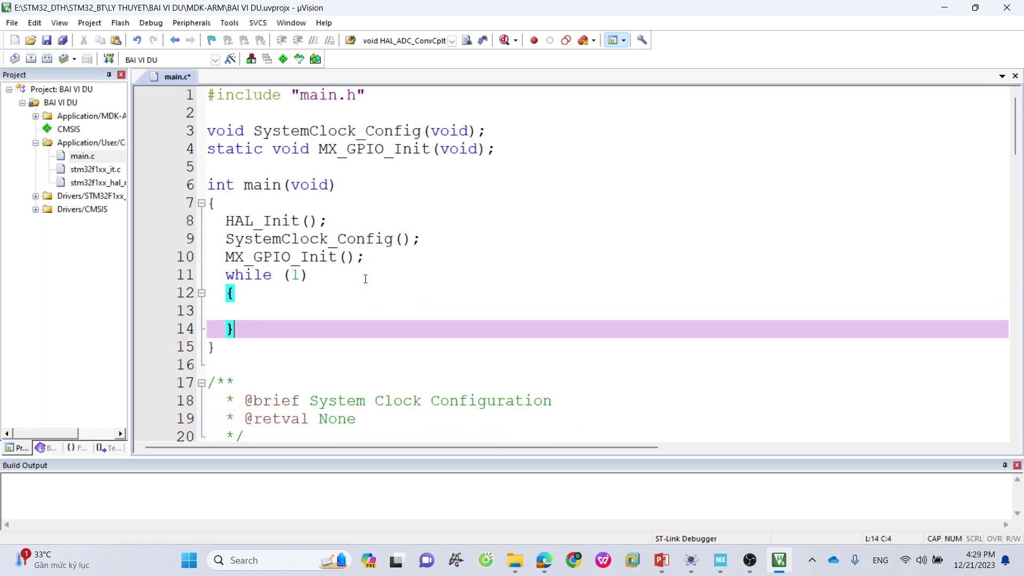
{"action": "left_click", "coordinate": [276, 95]}
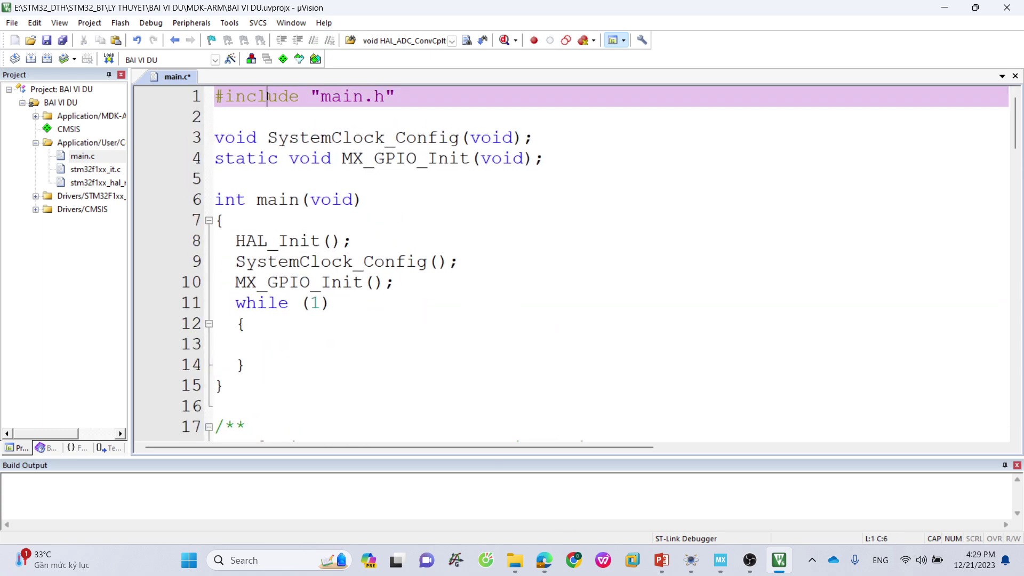
{"action": "left_click_drag", "start_coordinate": [566, 160], "coordinate": [332, 137]}
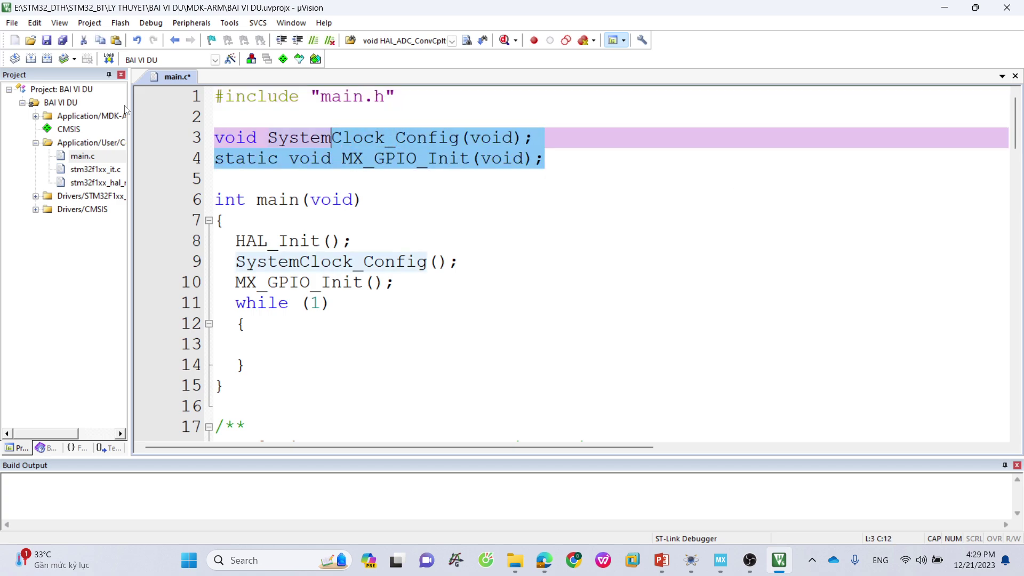
{"action": "scroll", "coordinate": [339, 219], "scroll_direction": "down", "scroll_amount": 5}
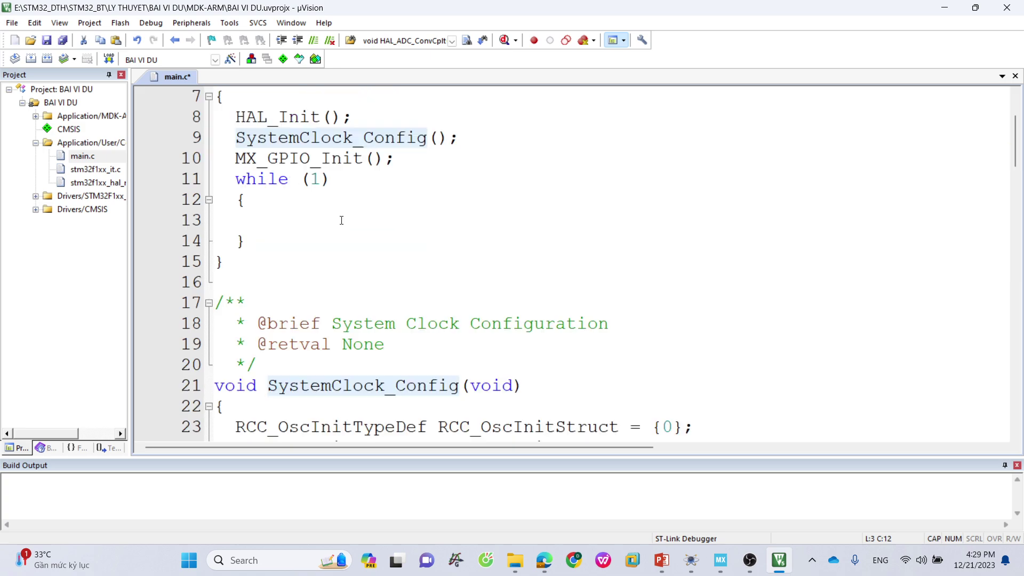
{"action": "scroll", "coordinate": [334, 224], "scroll_direction": "up", "scroll_amount": 1}
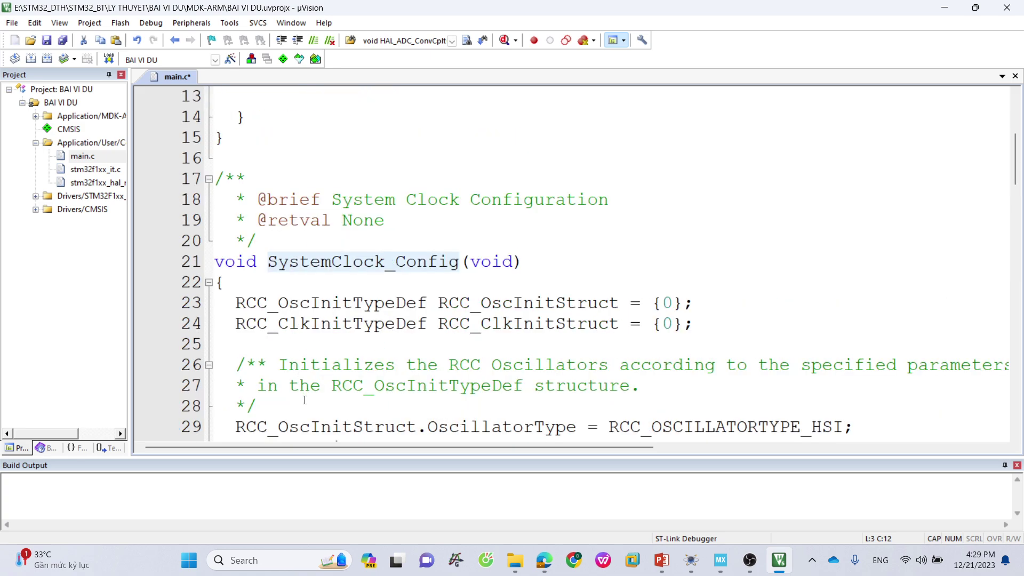
{"action": "scroll", "coordinate": [304, 400], "scroll_direction": "up", "scroll_amount": 1}
{"action": "scroll", "coordinate": [304, 400], "scroll_direction": "up", "scroll_amount": 3}
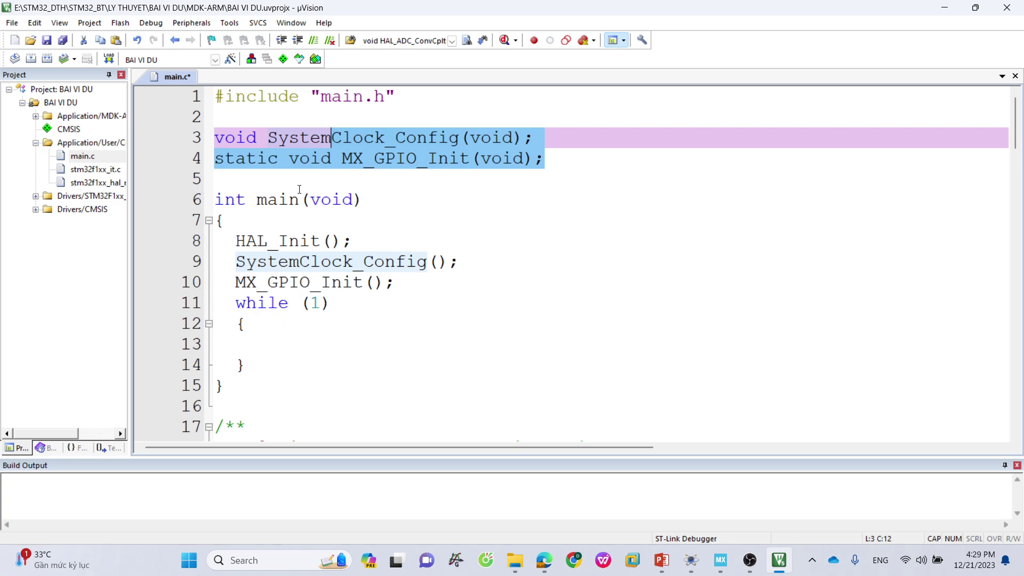
{"action": "left_click", "coordinate": [311, 182]}
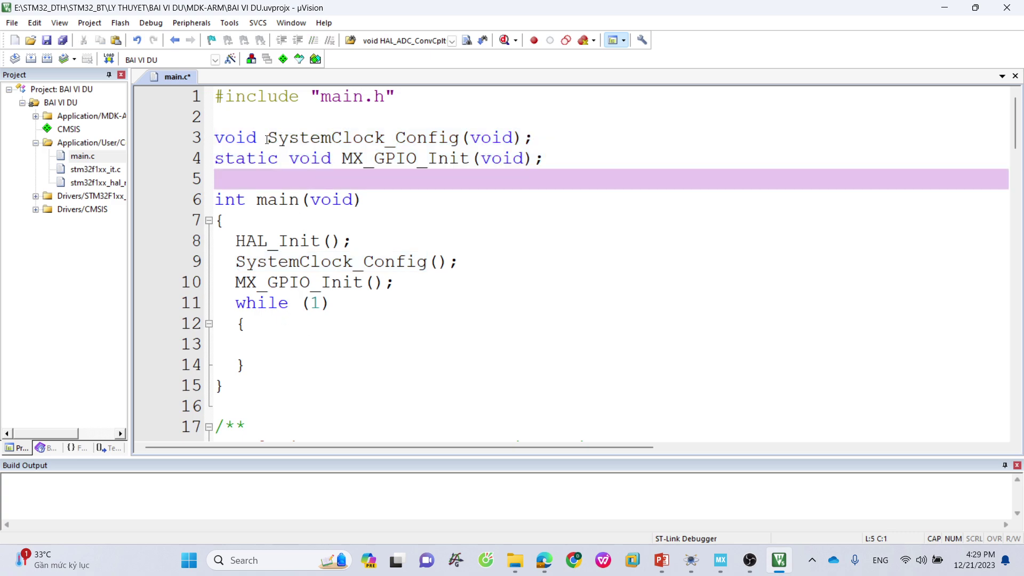